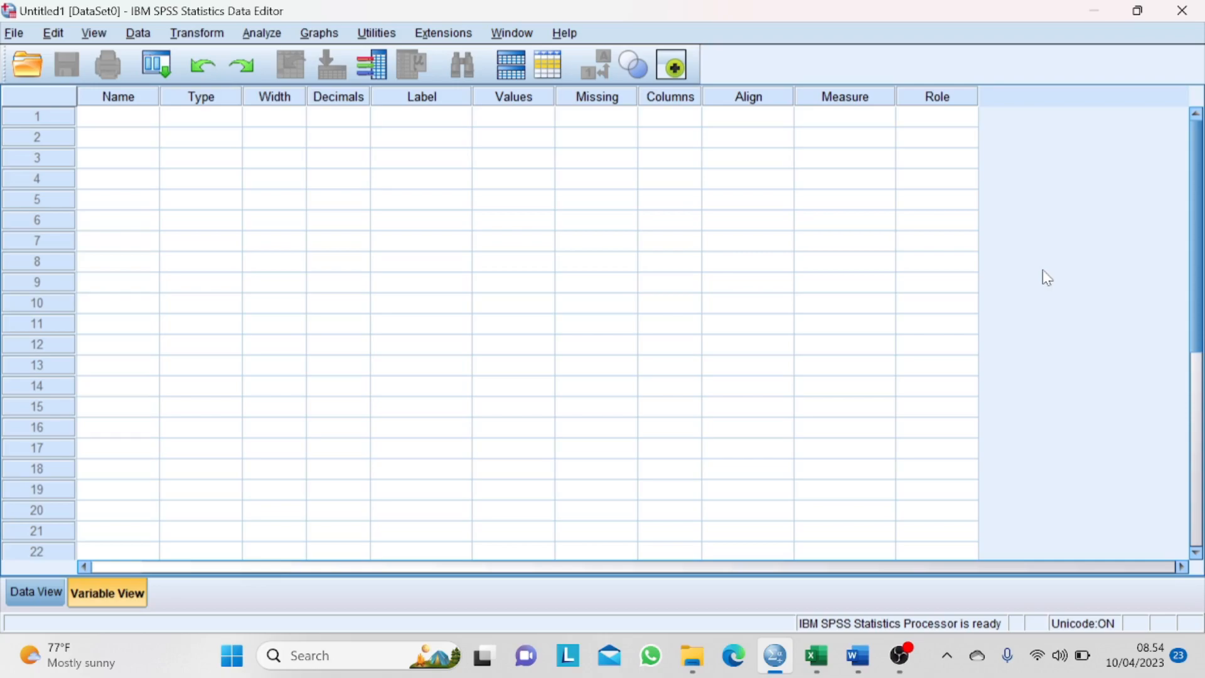
# Step: Switch to the Excel workbook and review the Kadar and Jenis Kelamin columns, from their headings through row 23
pyautogui.hotkey('alt', 'Tab')
pyautogui.click(722, 470)
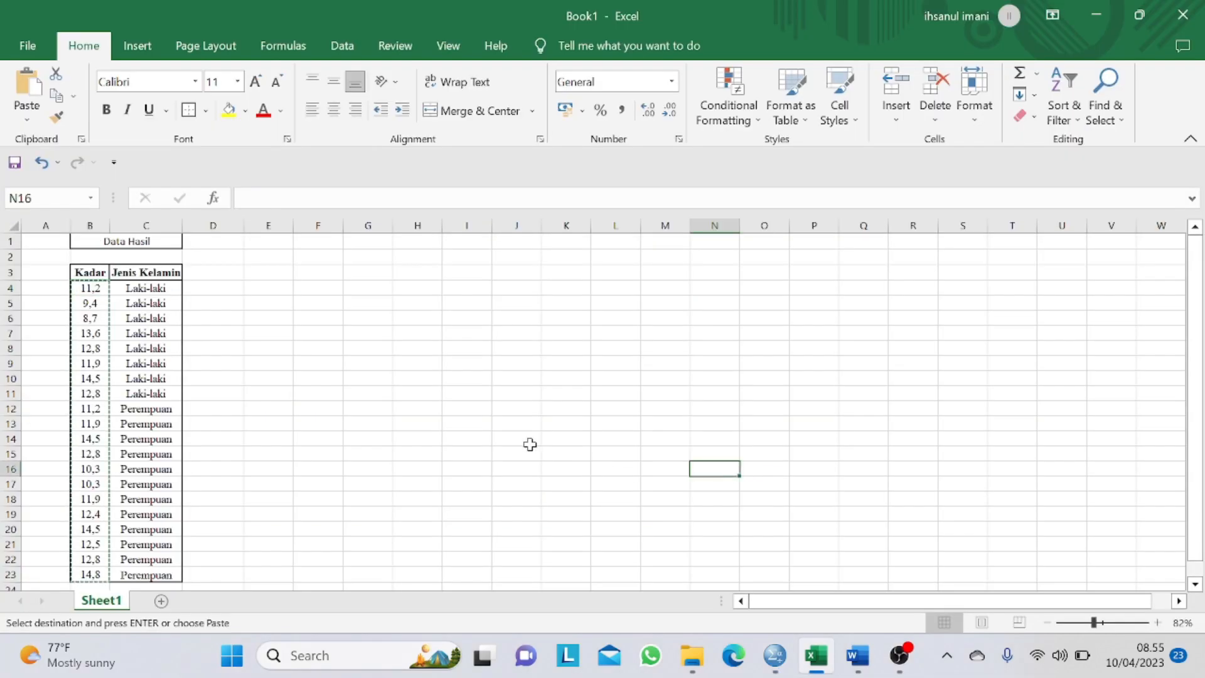
pyautogui.click(142, 276)
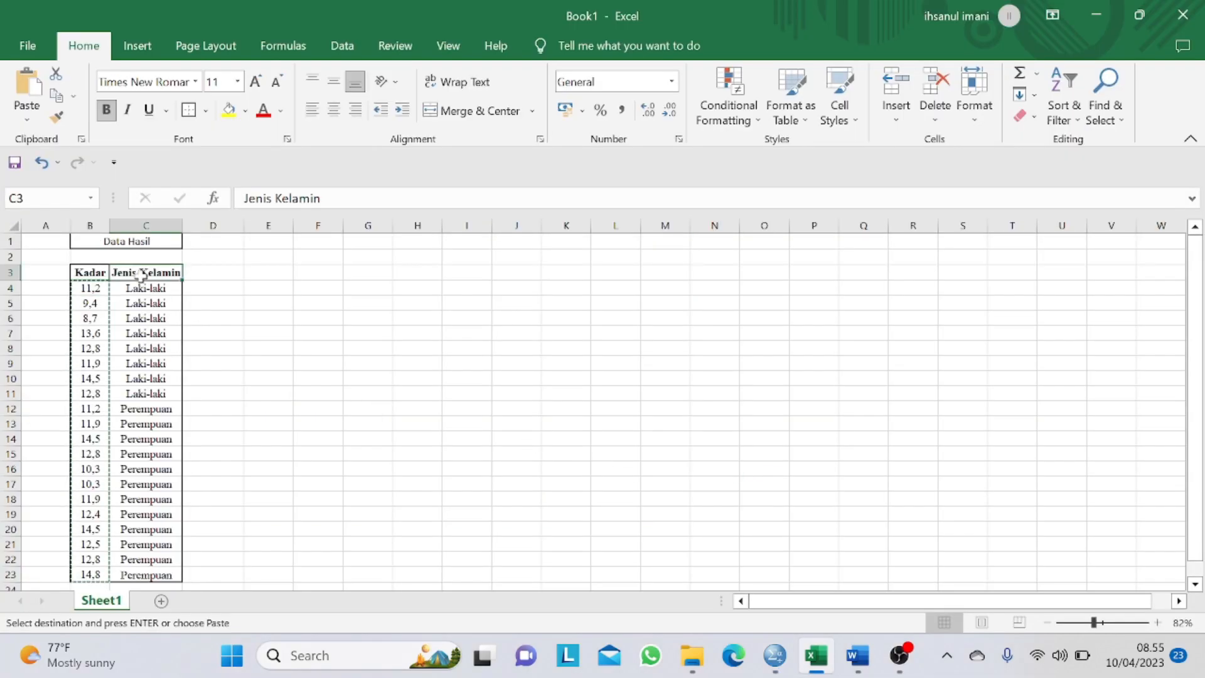
pyautogui.click(79, 272)
pyautogui.click(139, 268)
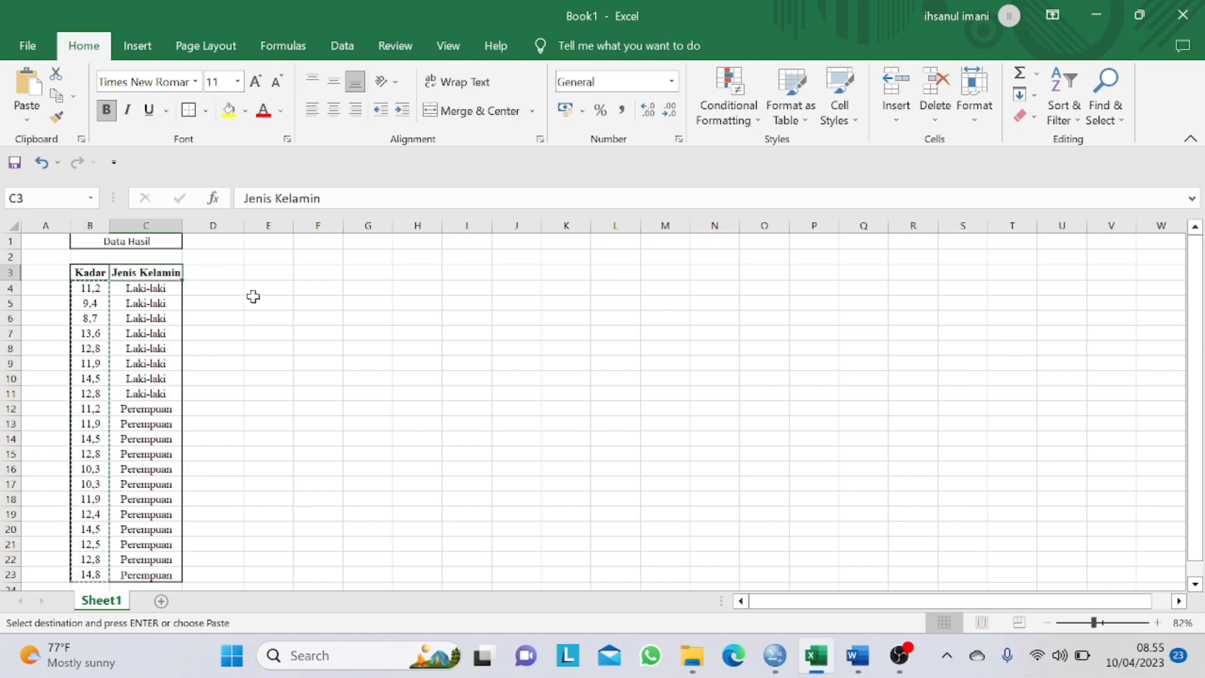
pyautogui.moveTo(86, 293); pyautogui.dragTo(90, 574)
pyautogui.moveTo(155, 288); pyautogui.dragTo(148, 575)
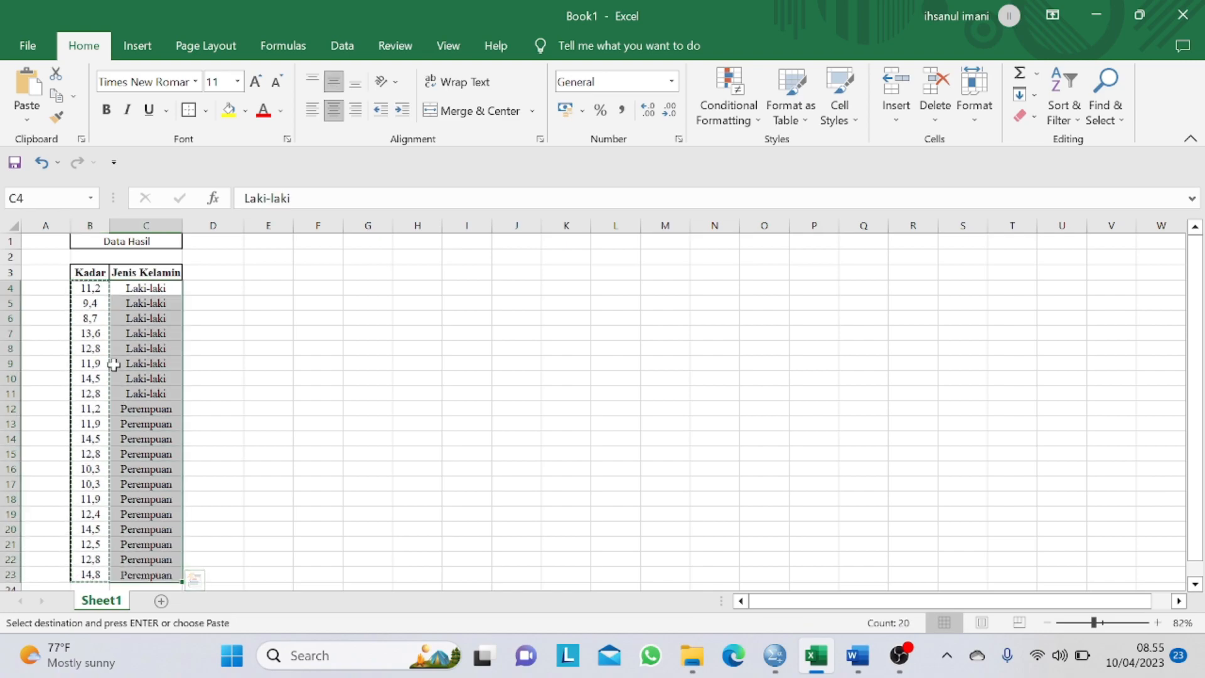
pyautogui.moveTo(89, 289); pyautogui.dragTo(89, 576)
pyautogui.click(148, 291)
pyautogui.moveTo(148, 291); pyautogui.dragTo(192, 577)
pyautogui.click(288, 368)
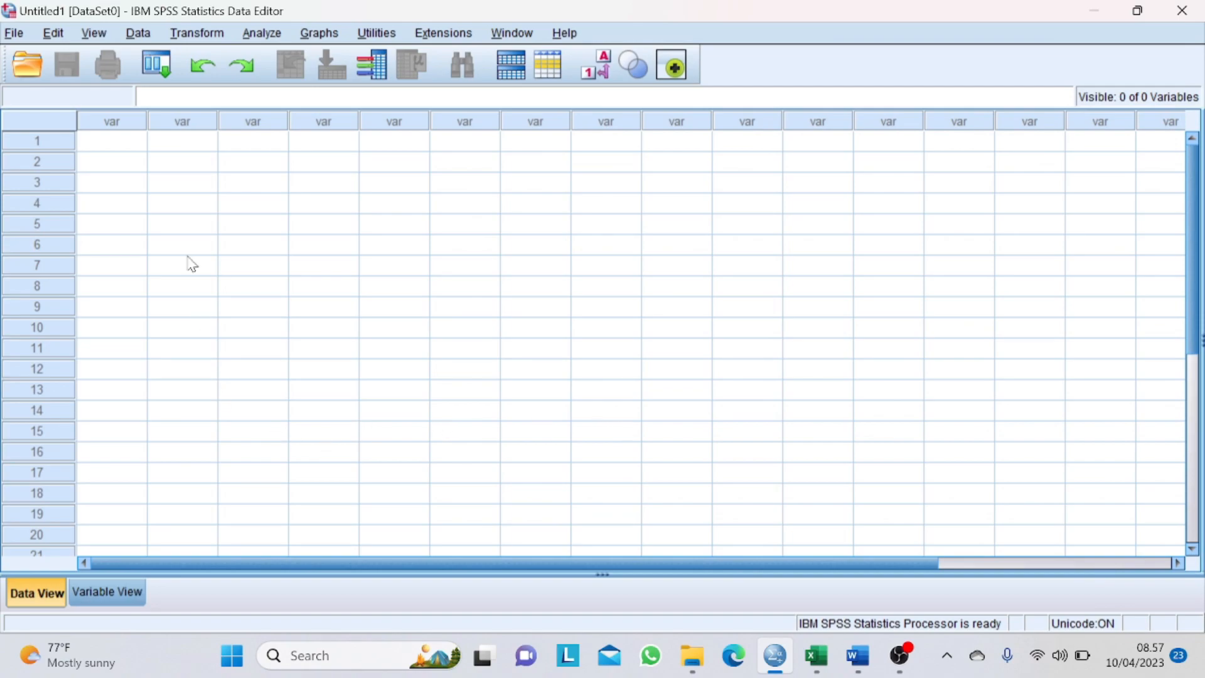
# Step: Switch to SPSS and define two variables in Variable View, named Kadar and Jenis_kelamin, matching the Excel column headings
pyautogui.click(130, 141)
pyautogui.moveTo(132, 151); pyautogui.dragTo(128, 327)
pyautogui.click(111, 586)
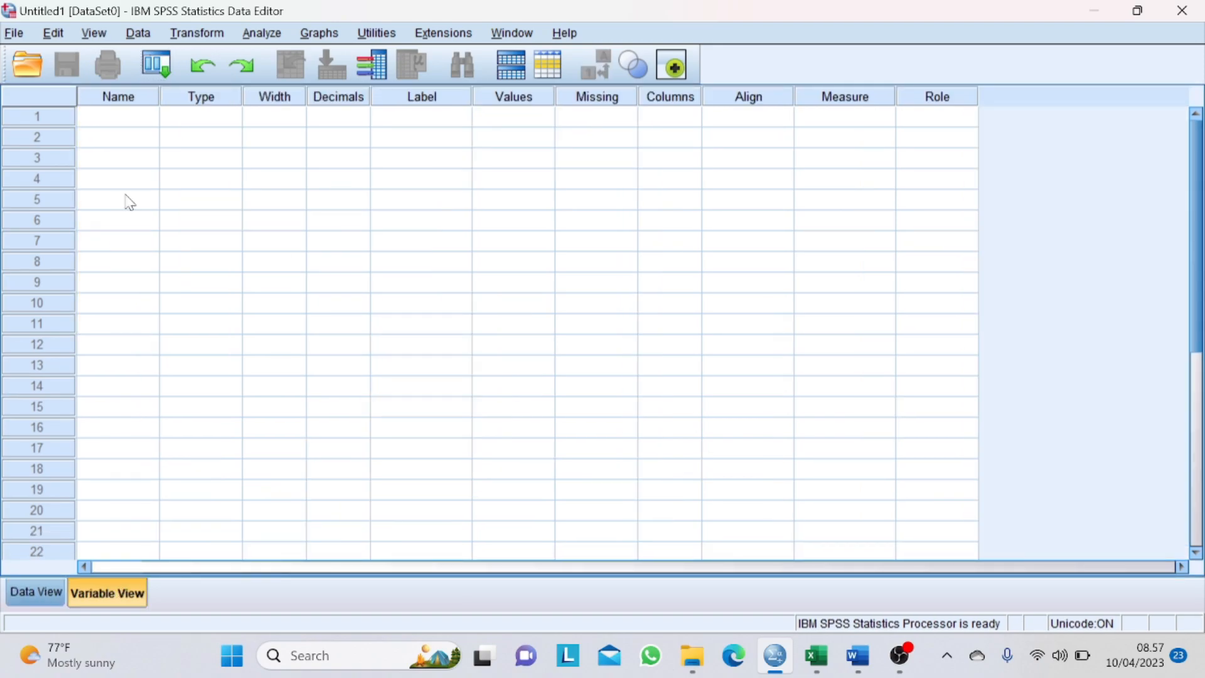
pyautogui.click(120, 120)
pyautogui.click(223, 119)
pyautogui.click(135, 123)
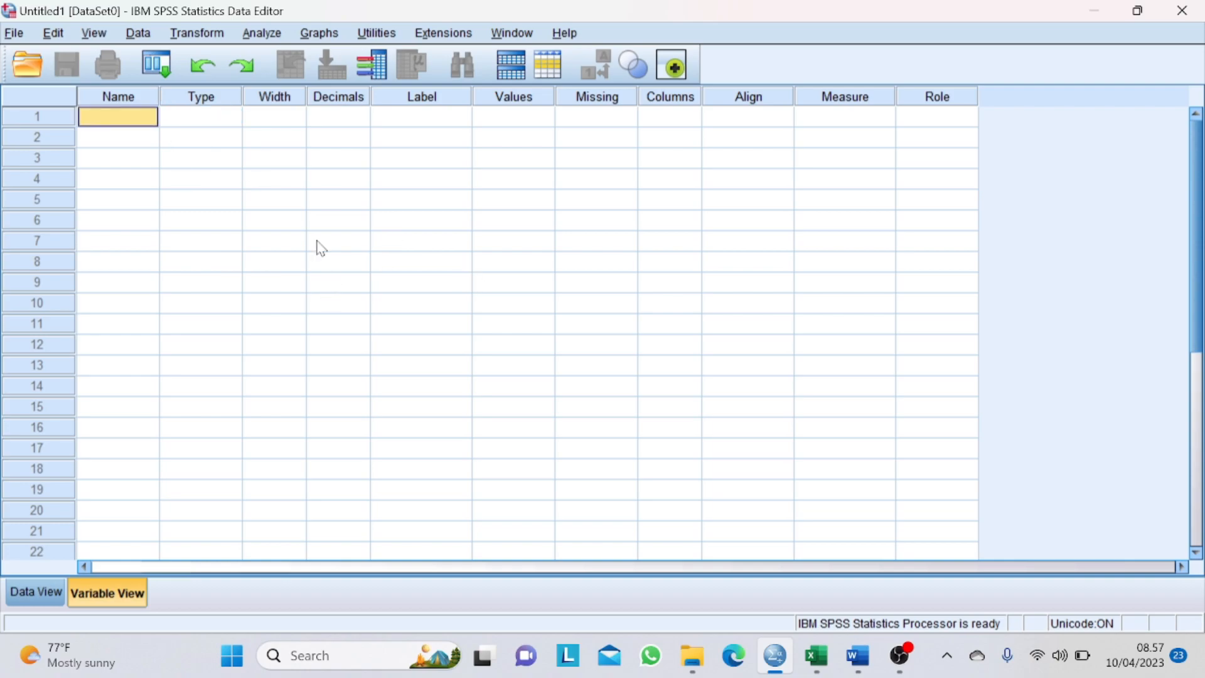
pyautogui.click(816, 656)
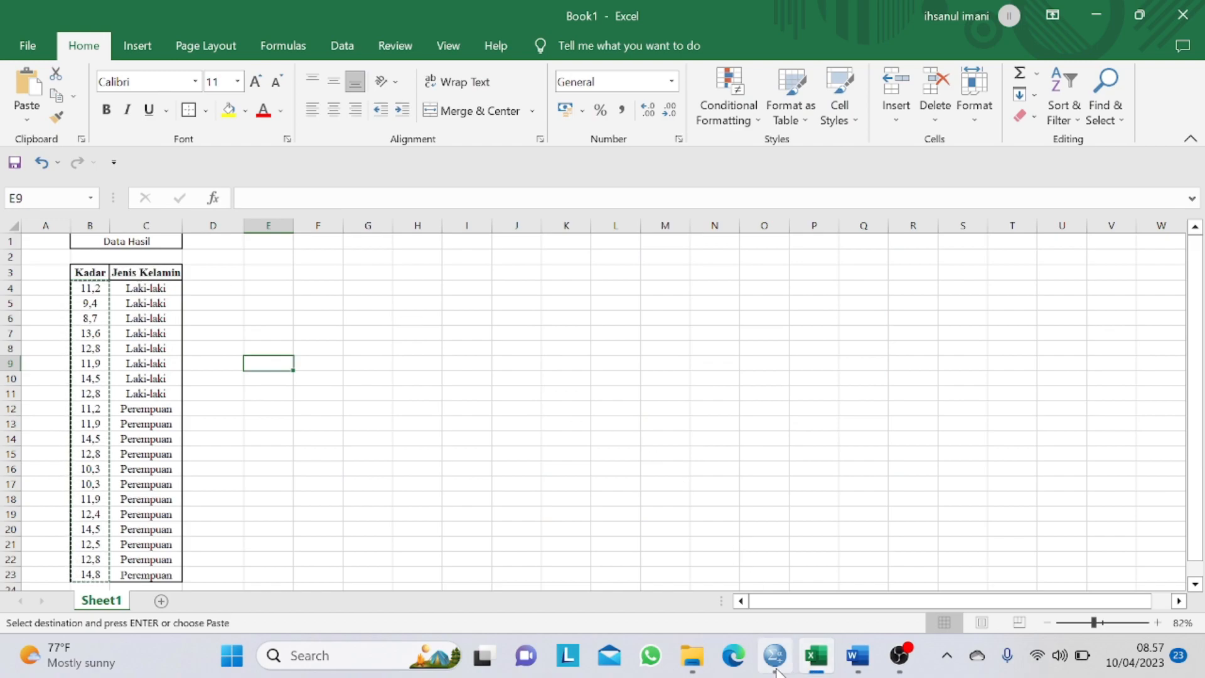
pyautogui.moveTo(776, 669)
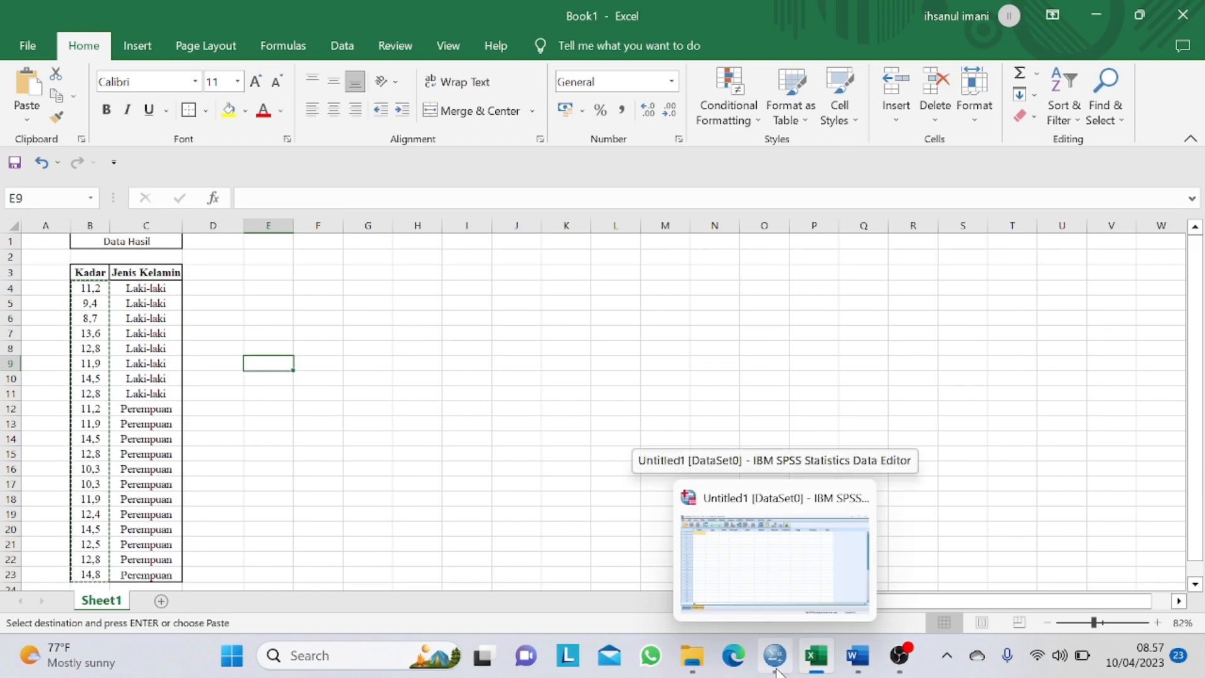
pyautogui.click(776, 668)
pyautogui.write('Kadar')
pyautogui.press('Return')
pyautogui.write('Jenis_kelamin')
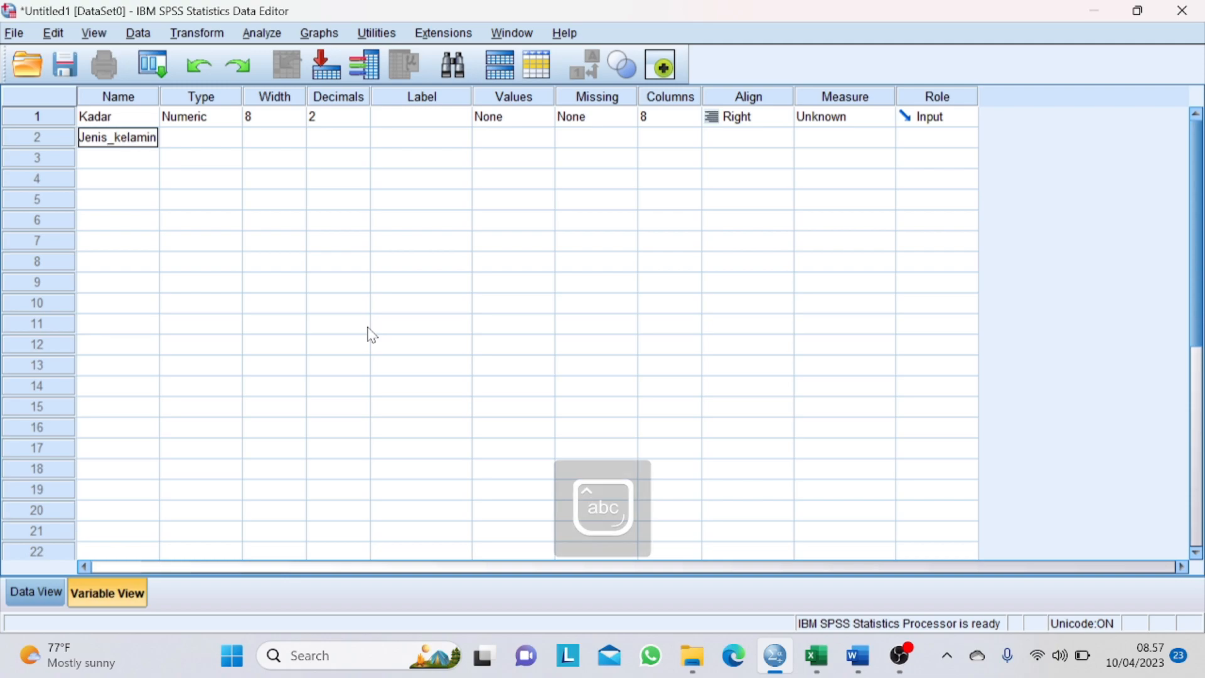
pyautogui.press('Tab')
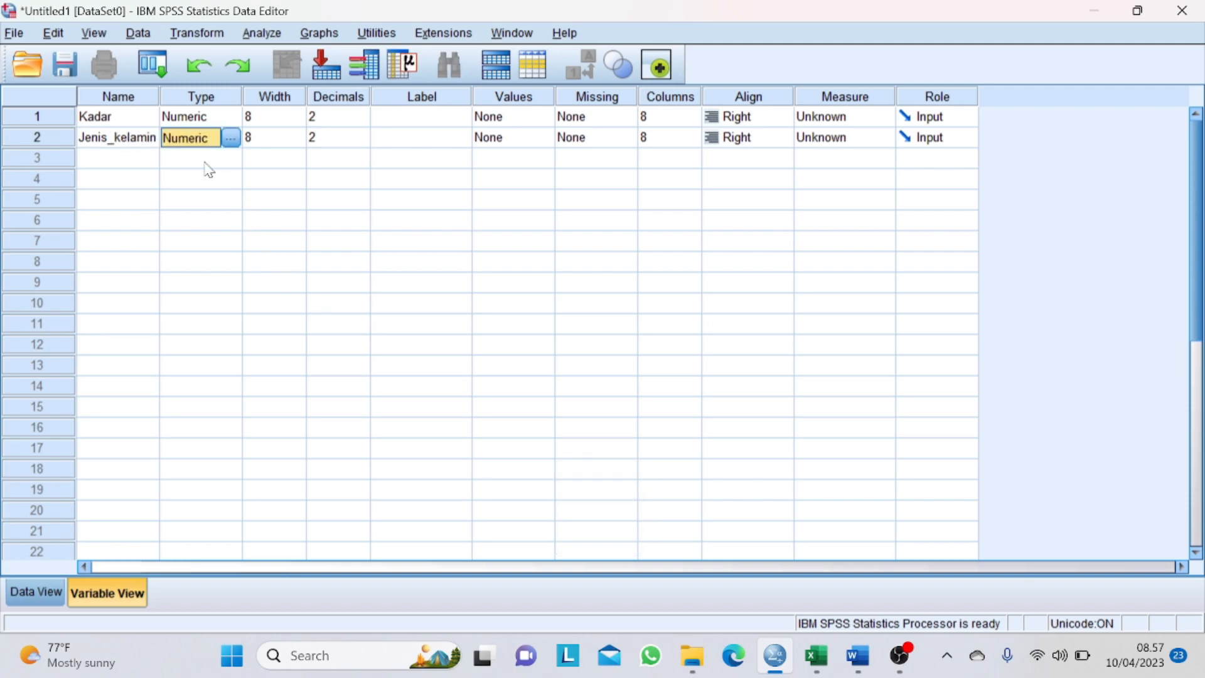
# Step: Set the number of decimals for the Kadar variable to 1
pyautogui.click(200, 118)
pyautogui.click(262, 116)
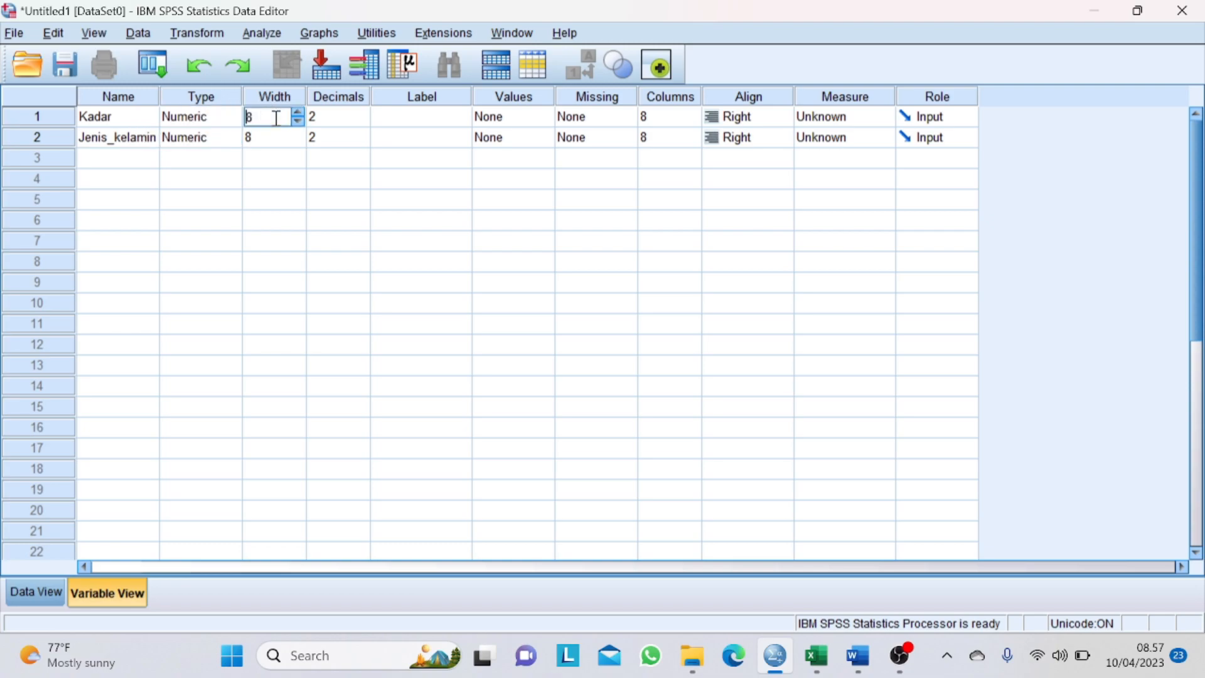
pyautogui.click(337, 125)
pyautogui.click(333, 136)
pyautogui.click(333, 120)
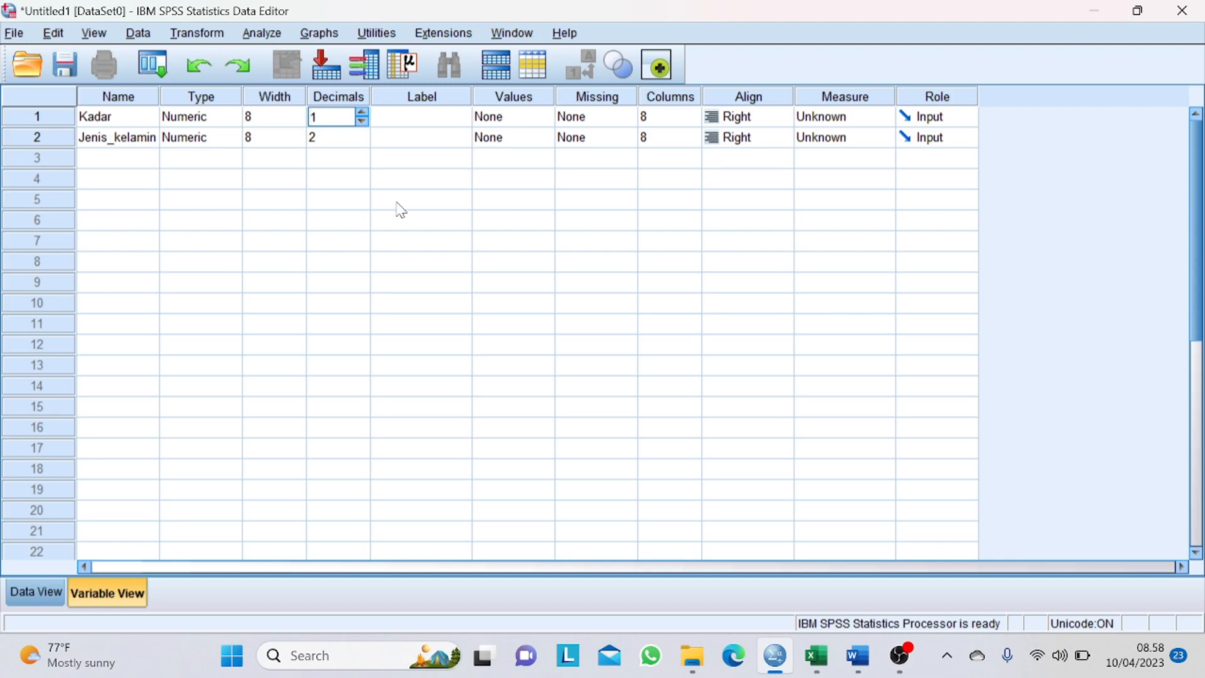
# Step: Check the Kadar values in Excel, return to SPSS and set the decimals of Jenis_kelamin to 0
pyautogui.click(816, 655)
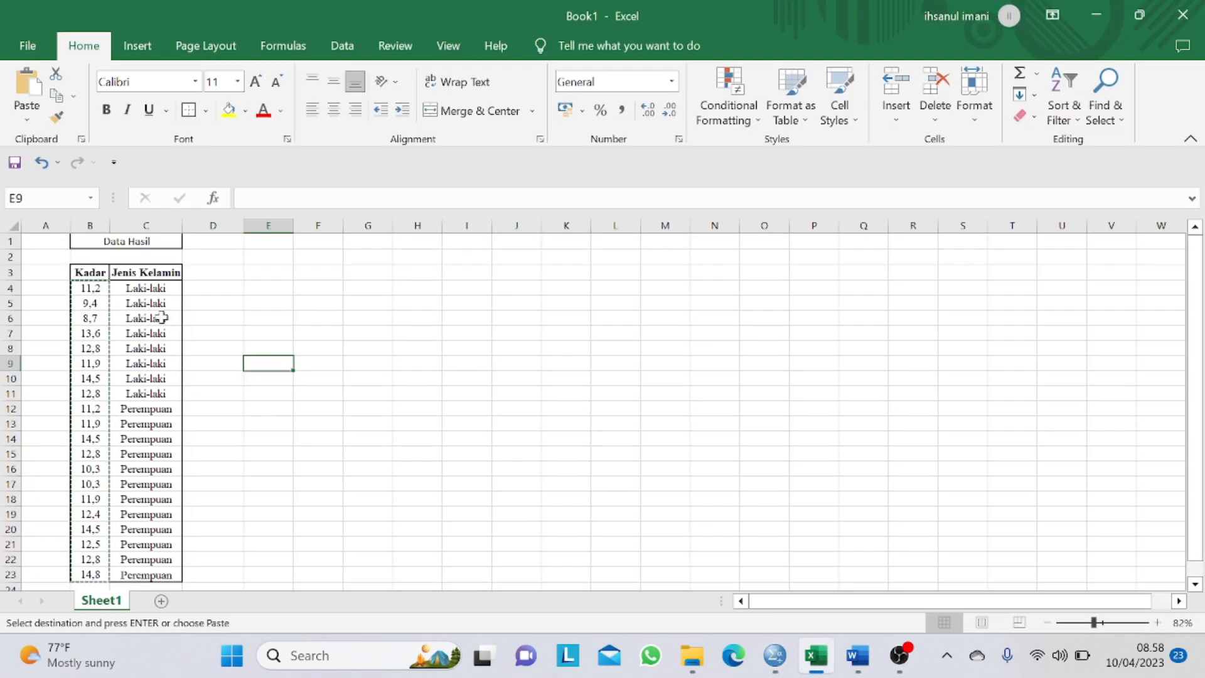
pyautogui.doubleClick(90, 288)
pyautogui.click(776, 657)
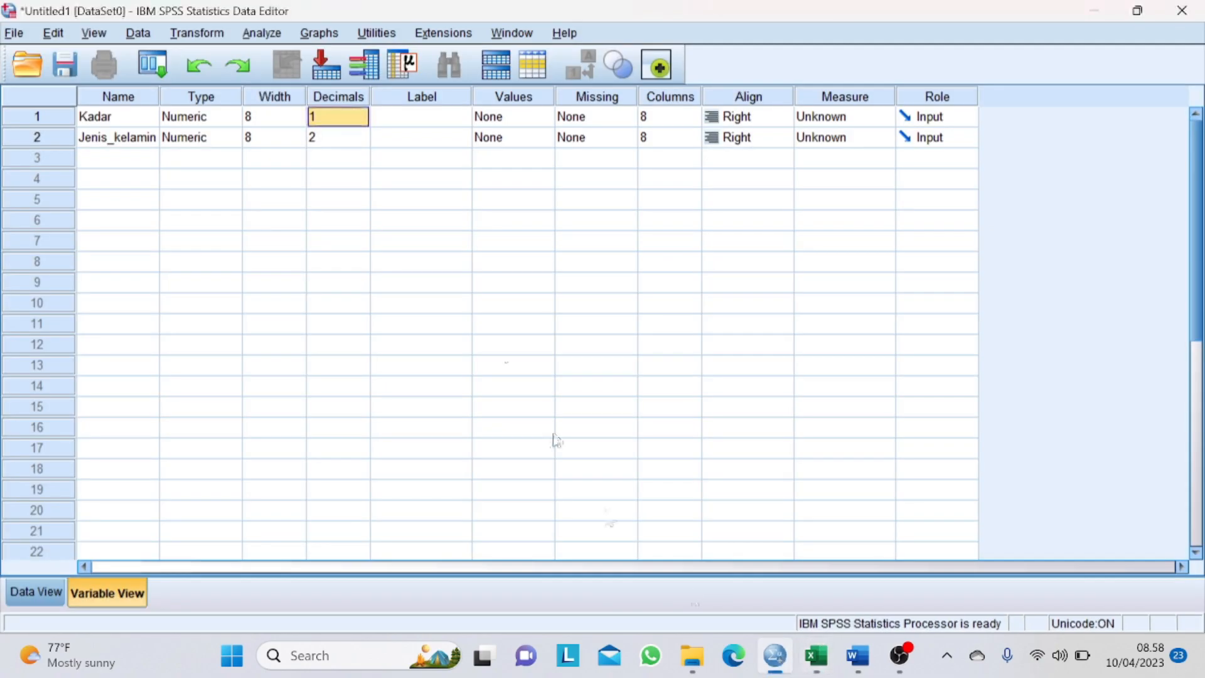
pyautogui.click(324, 137)
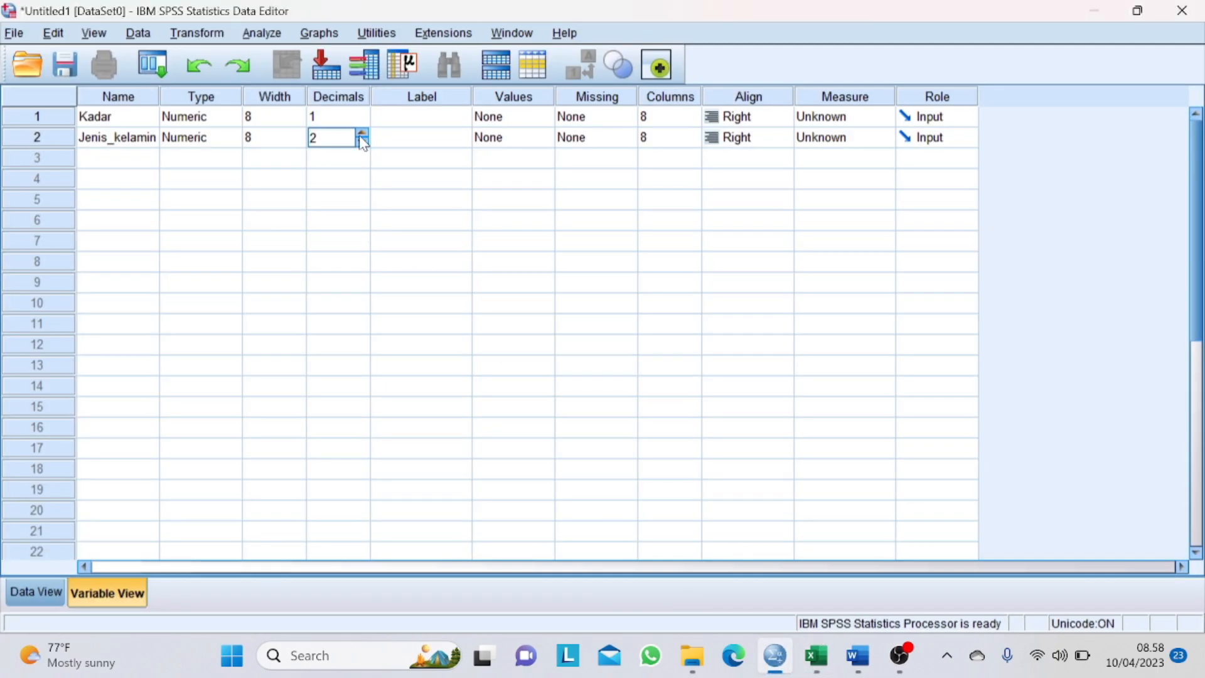
pyautogui.press('Tab')
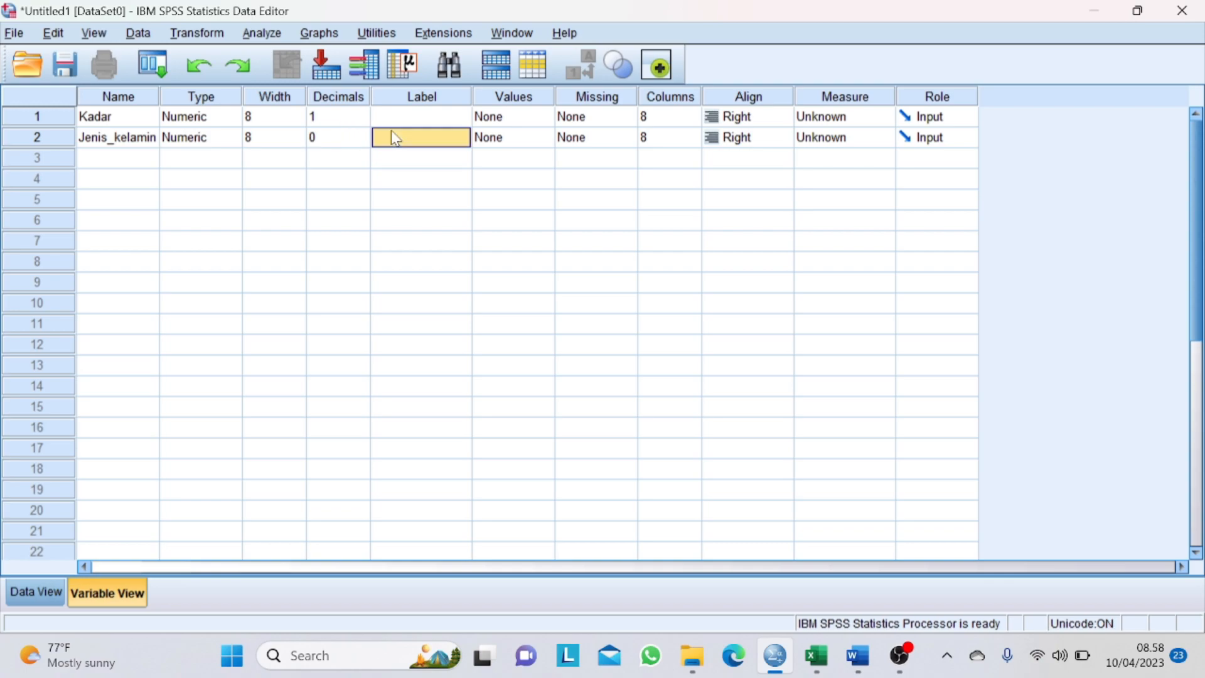
# Step: Open the value labels of Jenis_kelamin and add value 1 with the label Laki-laki
pyautogui.click(515, 121)
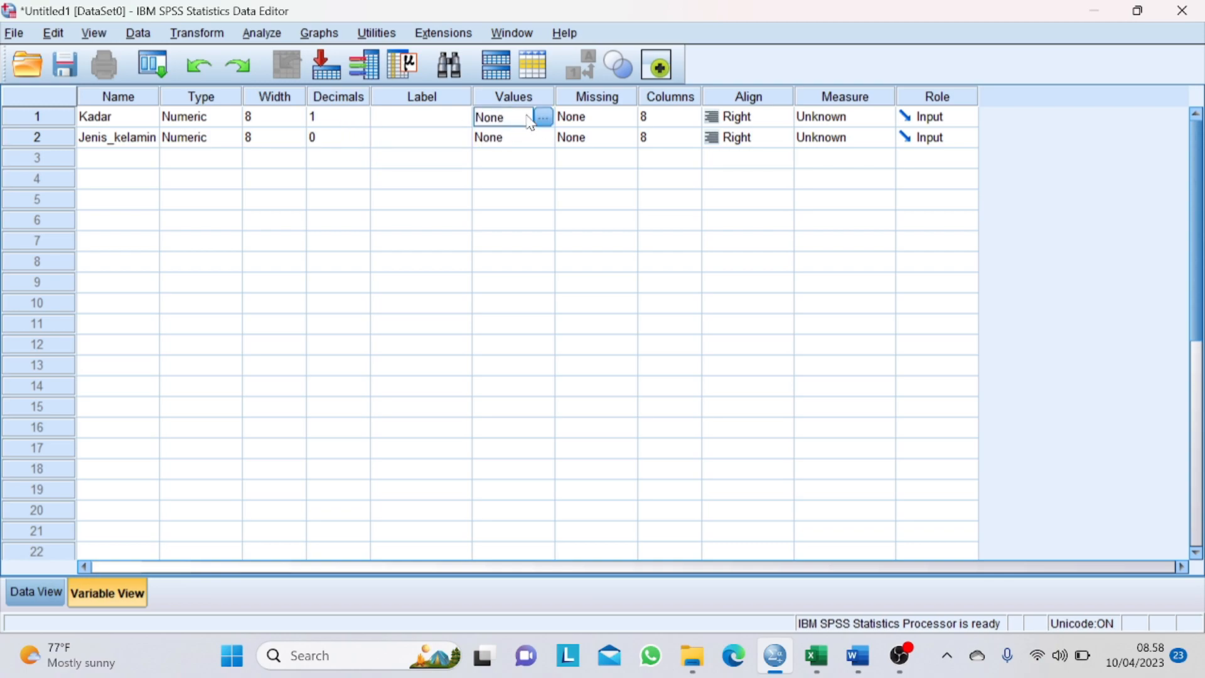
pyautogui.click(531, 142)
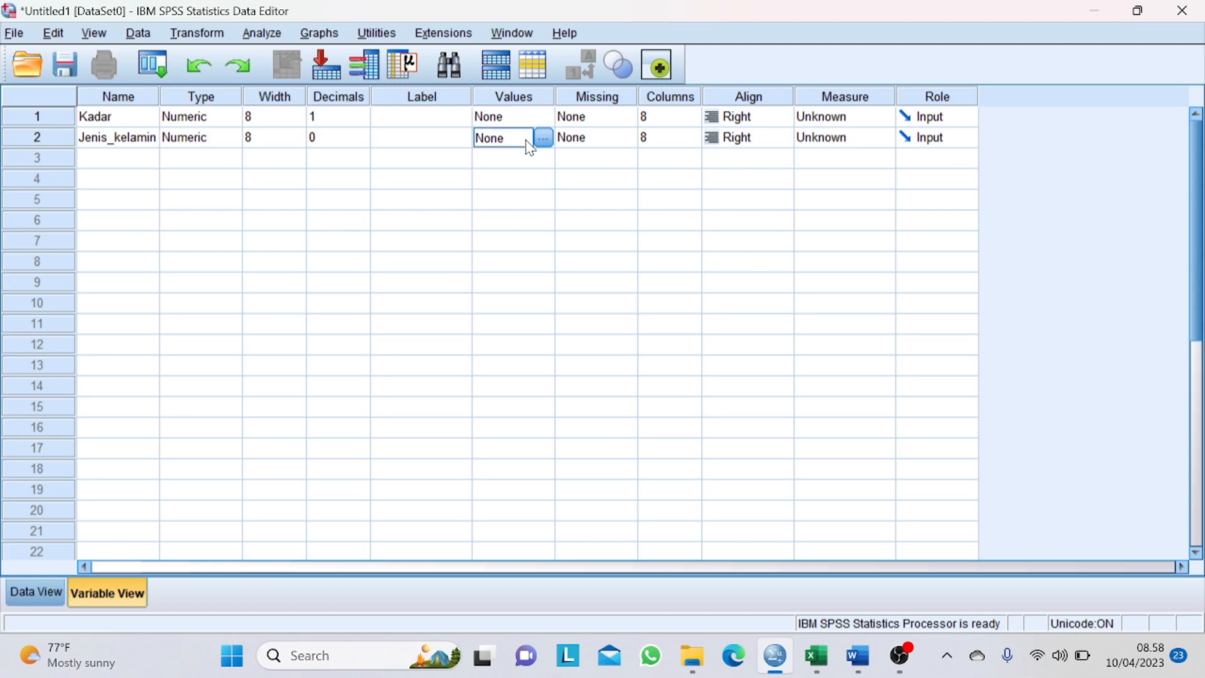
pyautogui.click(542, 140)
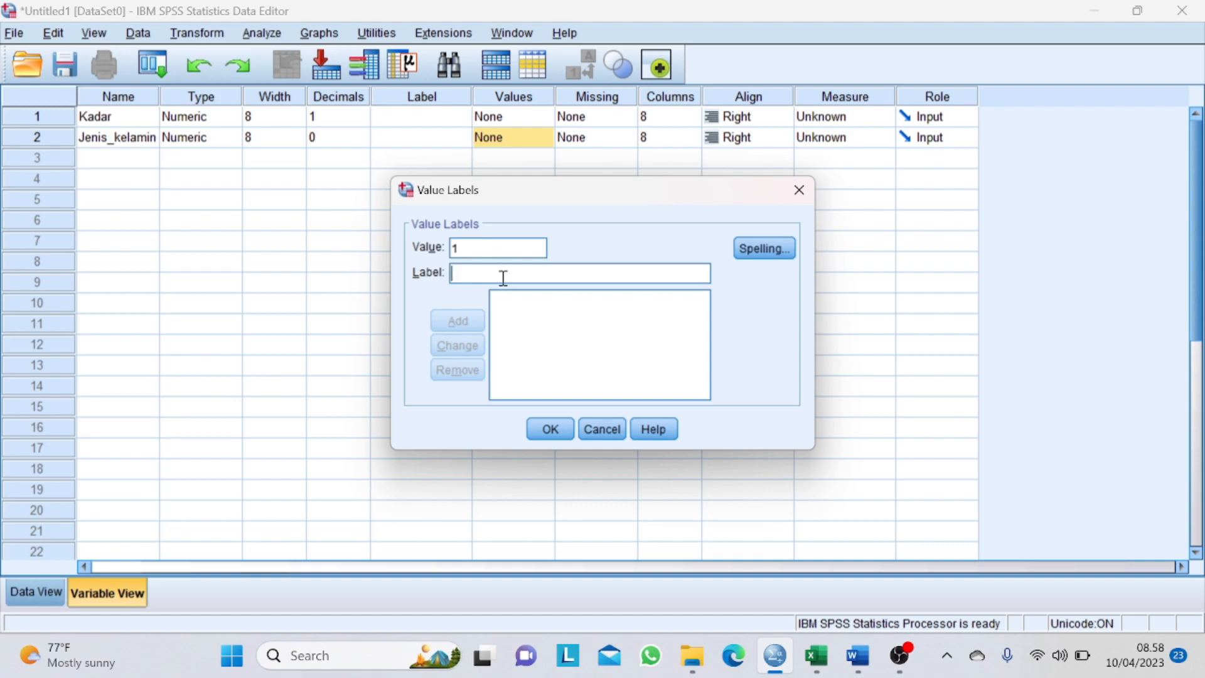
pyautogui.click(476, 253)
pyautogui.press('capslock')
pyautogui.write('L')
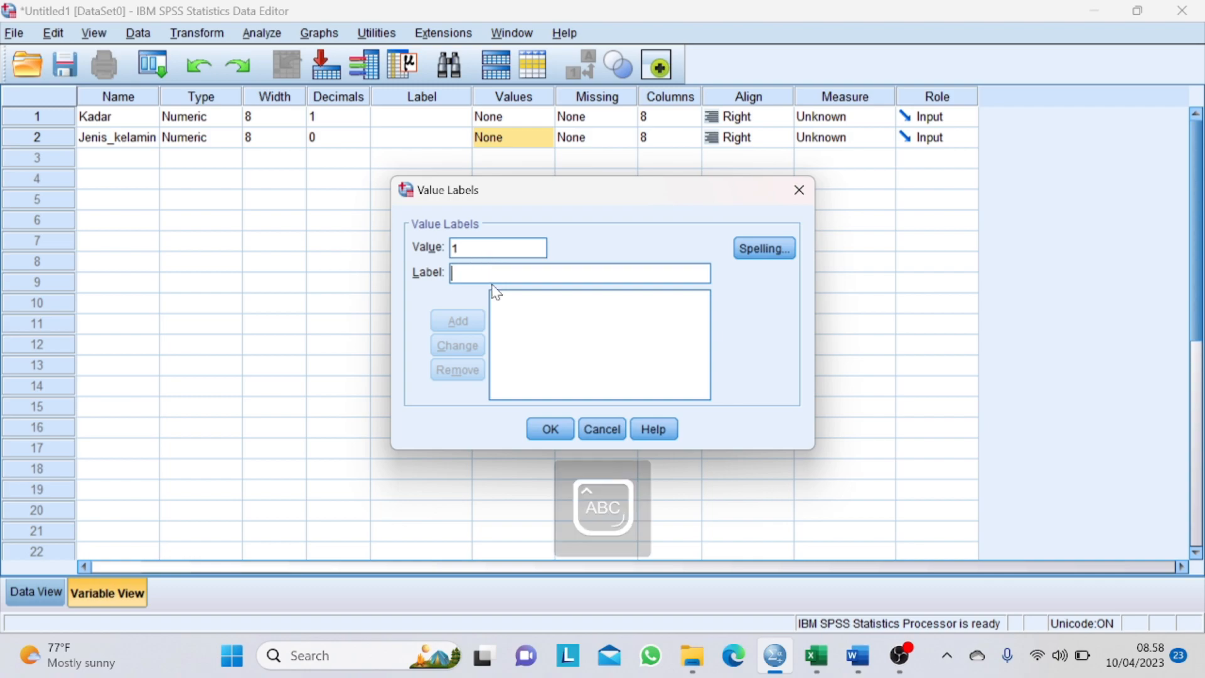
pyautogui.write('aki-laki')
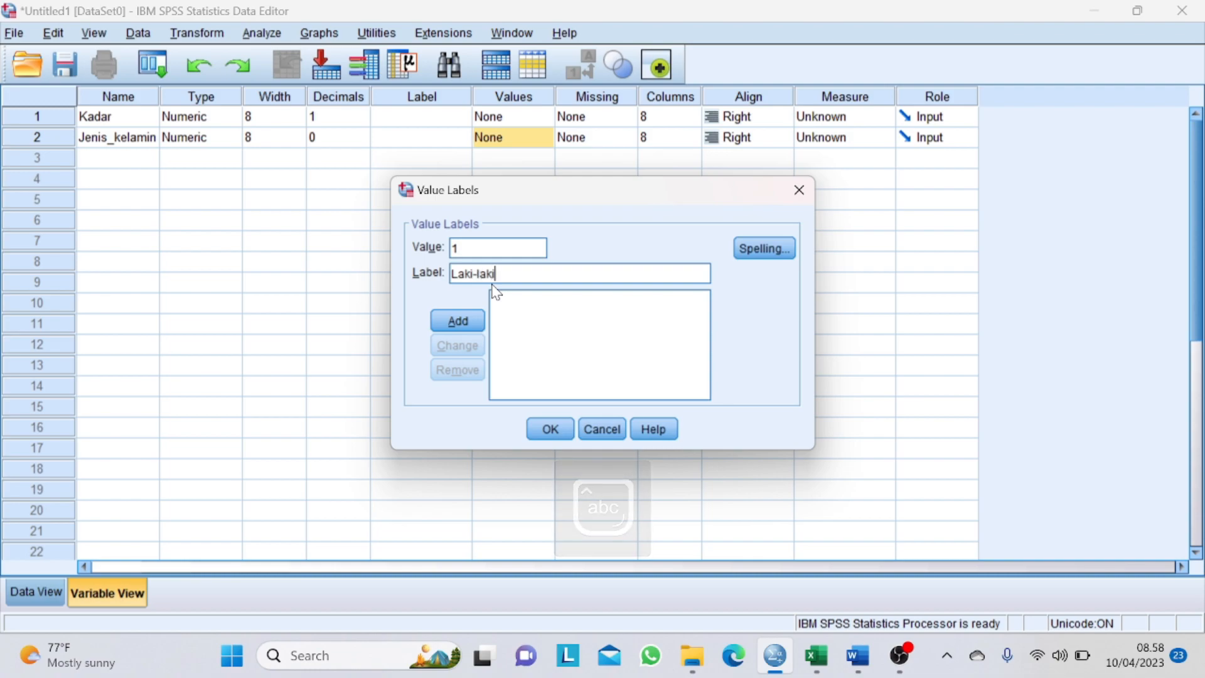
pyautogui.click(461, 333)
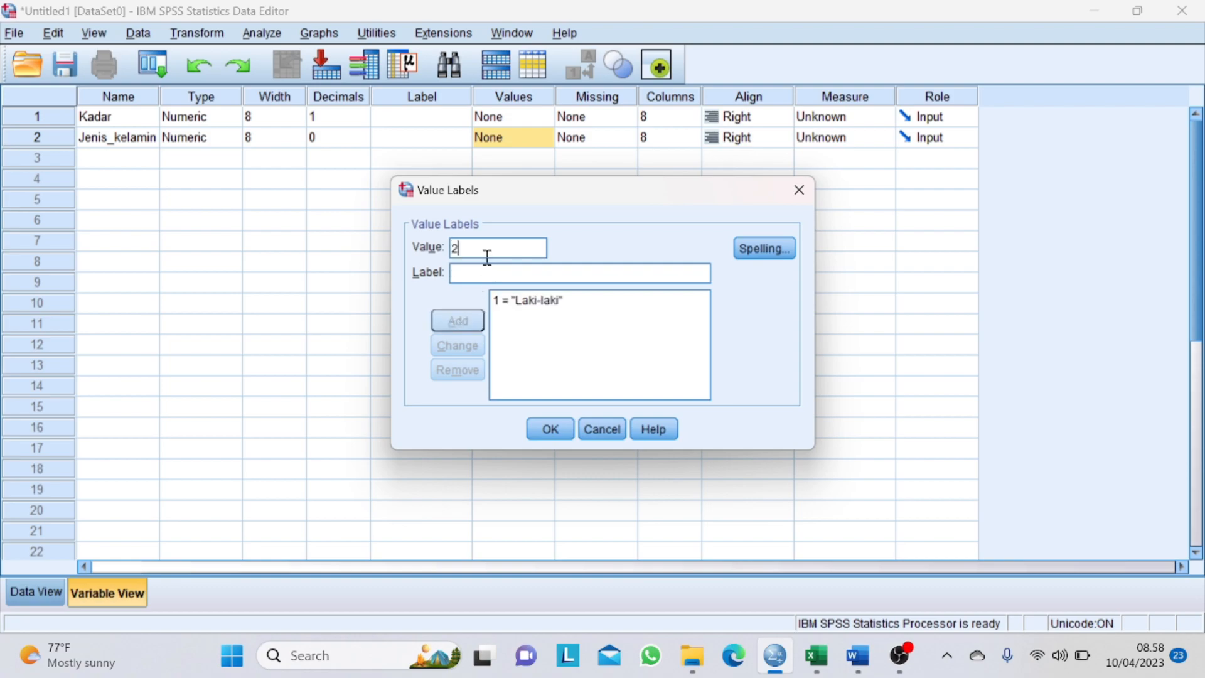
# Step: Add value 2 with the label Perempuan and apply the value labels to Jenis_kelamin
pyautogui.write('Pe')
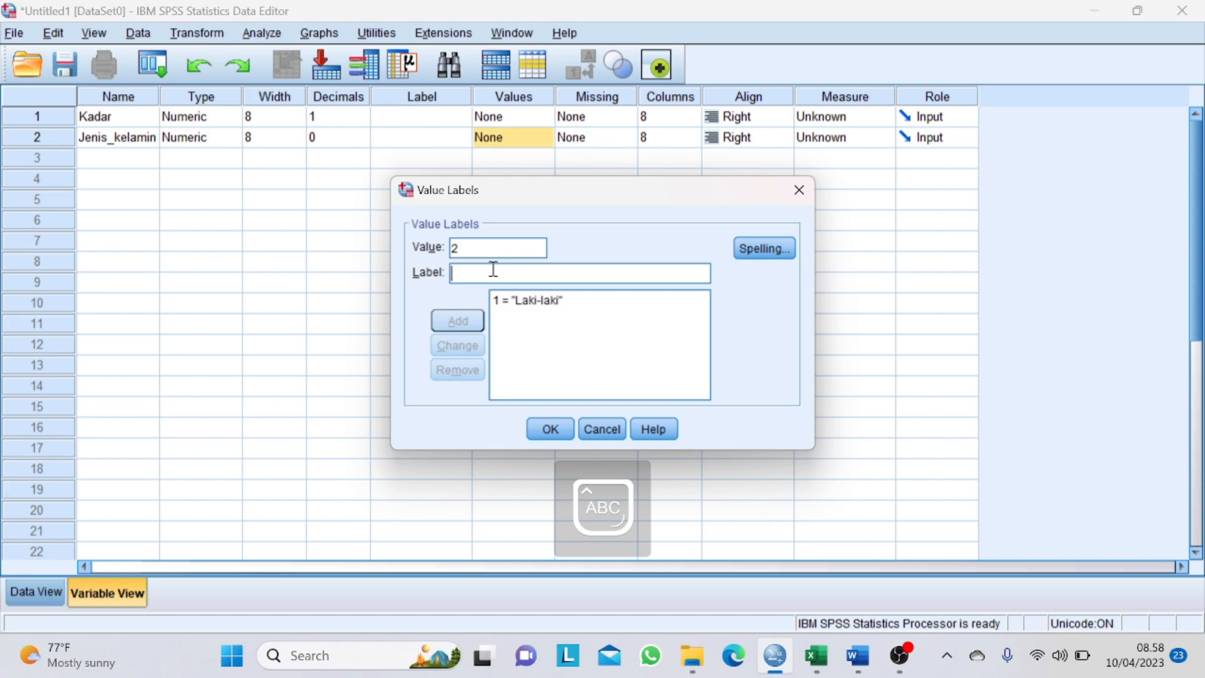
pyautogui.write('rempuan')
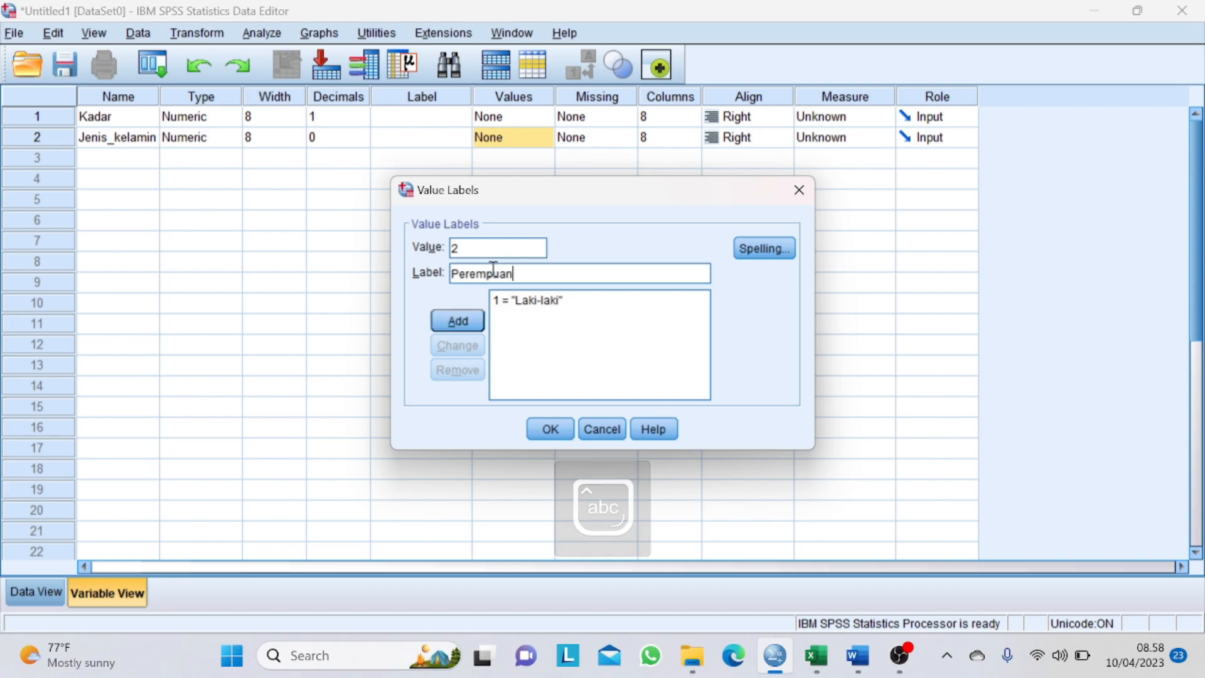
pyautogui.click(478, 326)
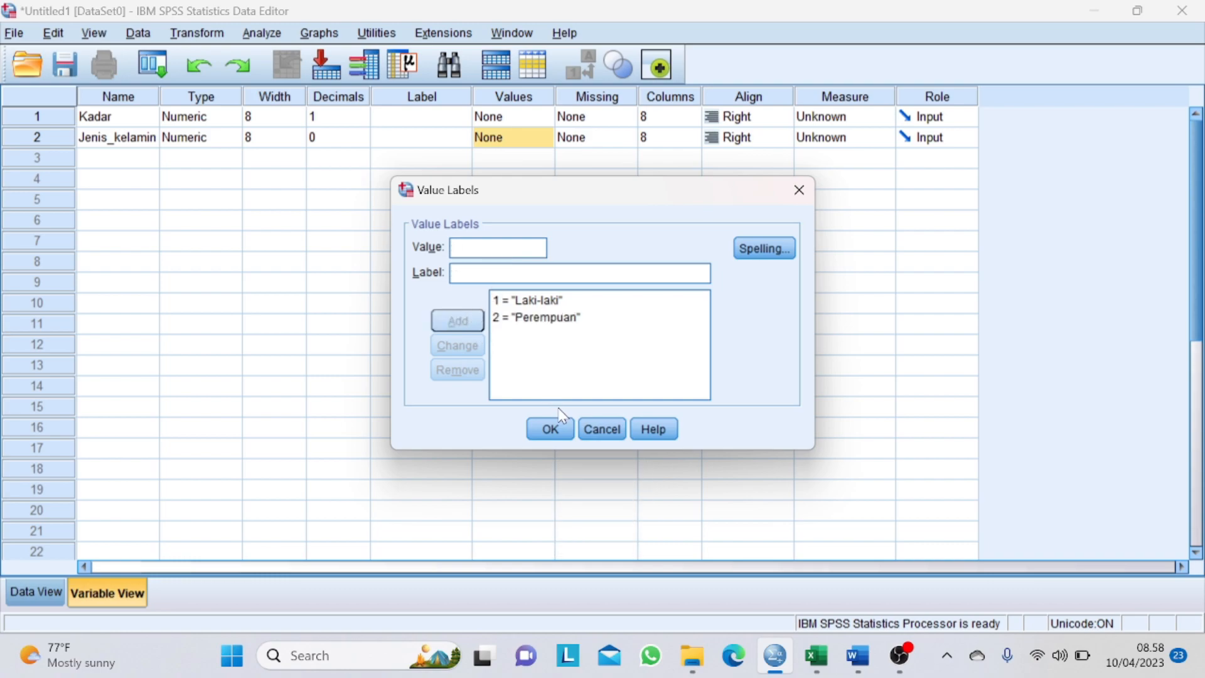
pyautogui.click(555, 431)
pyautogui.click(541, 308)
pyautogui.click(544, 304)
pyautogui.click(800, 188)
pyautogui.click(592, 181)
pyautogui.click(523, 162)
pyautogui.click(129, 118)
pyautogui.click(151, 137)
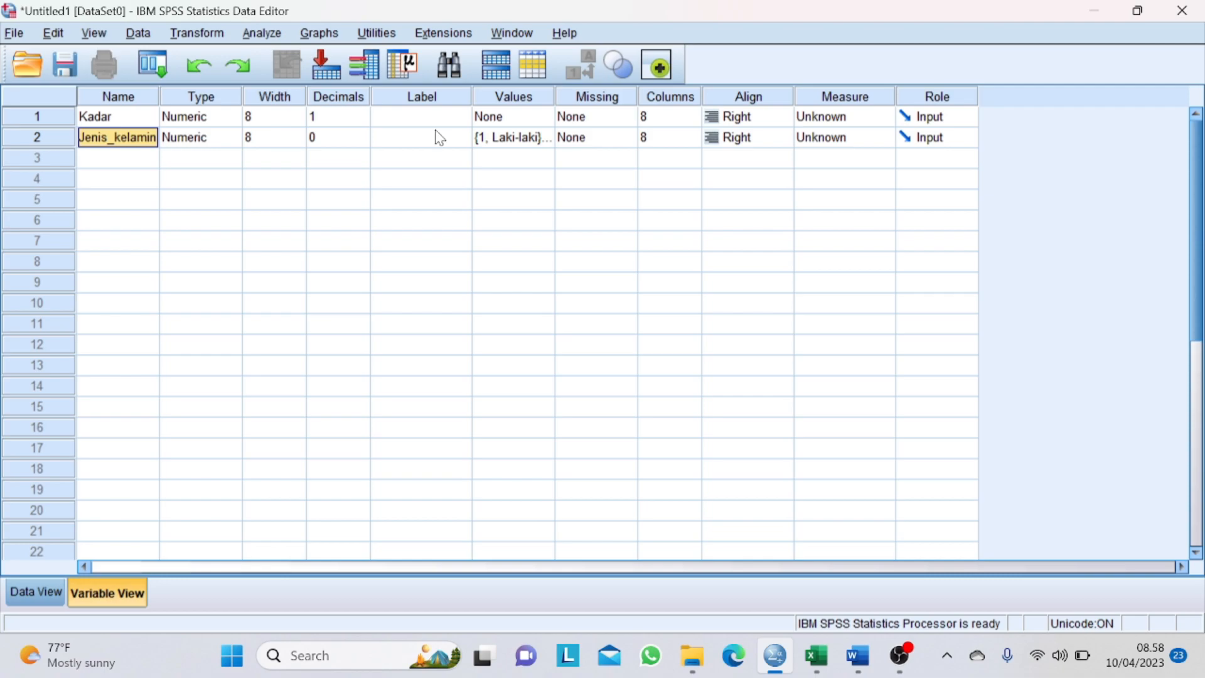
pyautogui.click(697, 194)
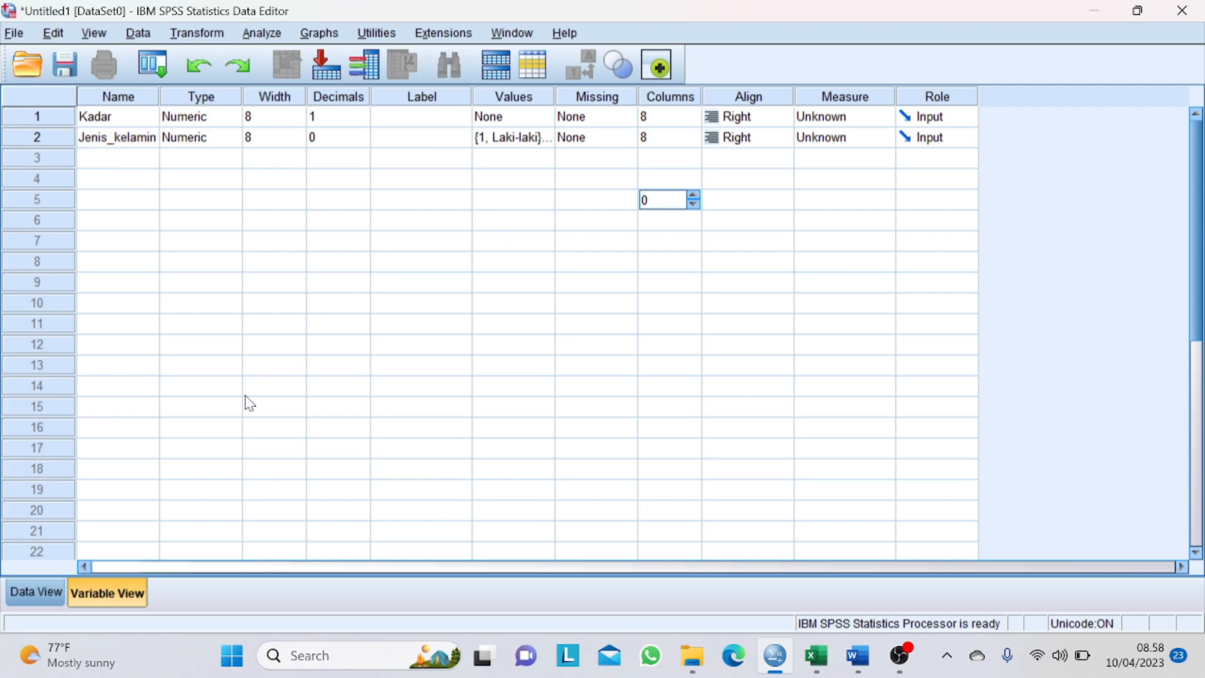
# Step: Switch to Data View and select the first cell of the Kadar column
pyautogui.click(54, 593)
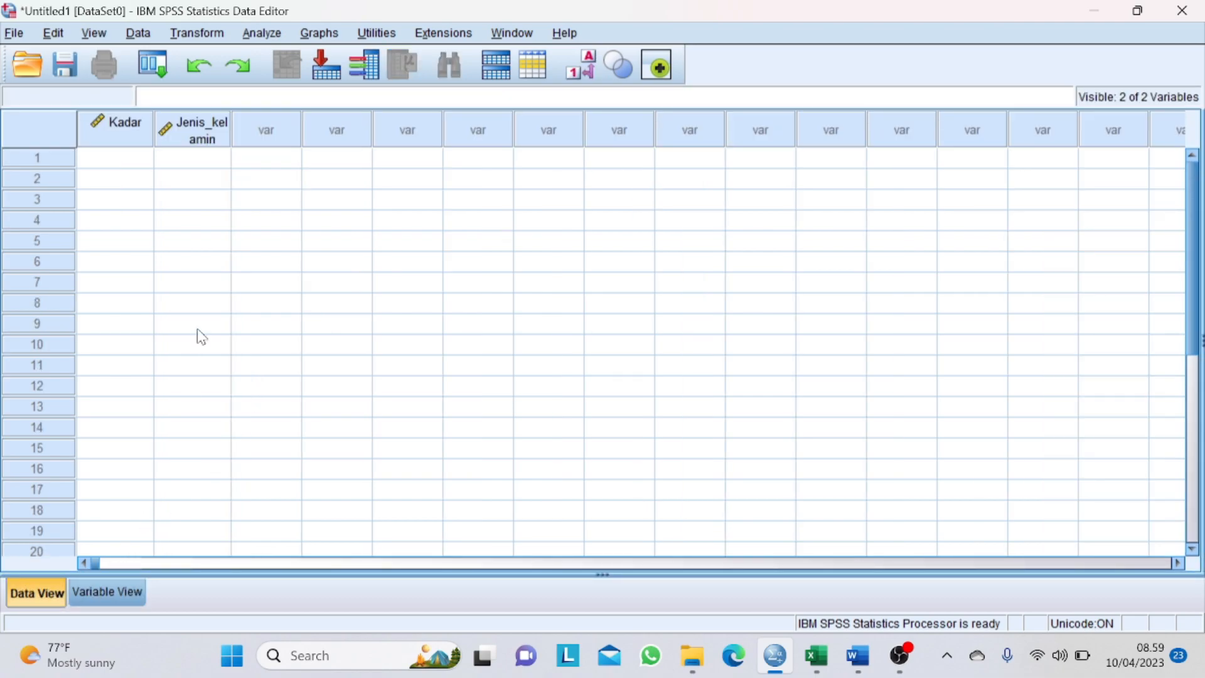
pyautogui.click(122, 165)
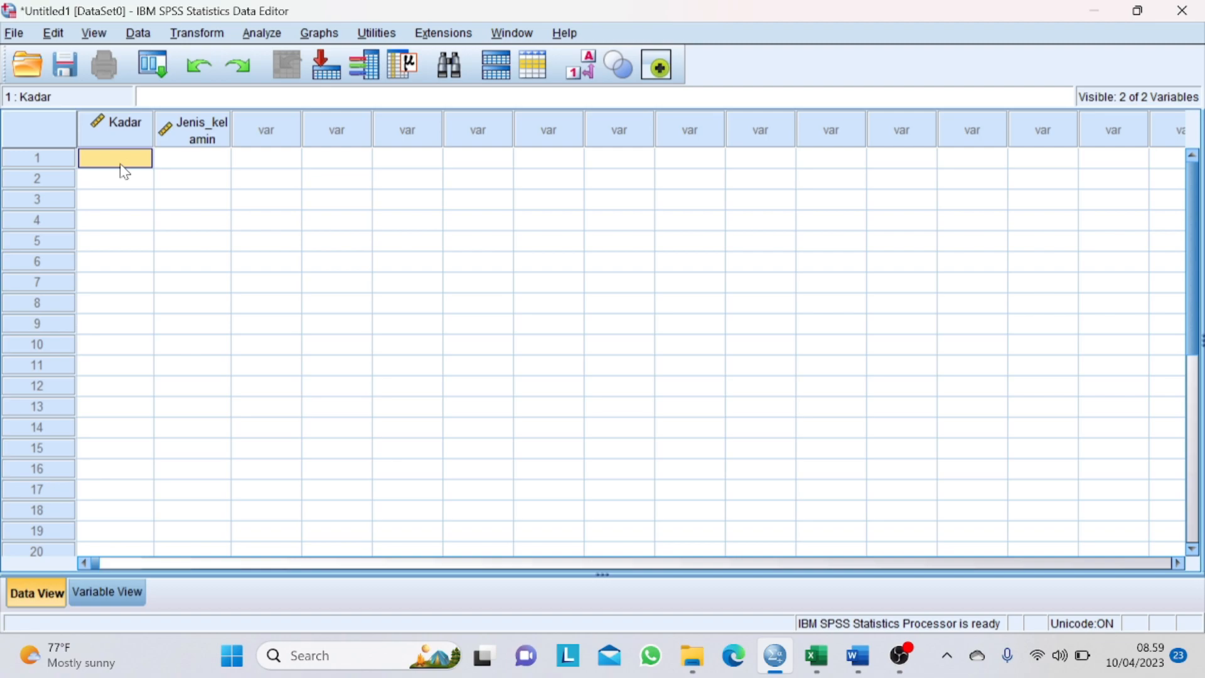
pyautogui.click(178, 158)
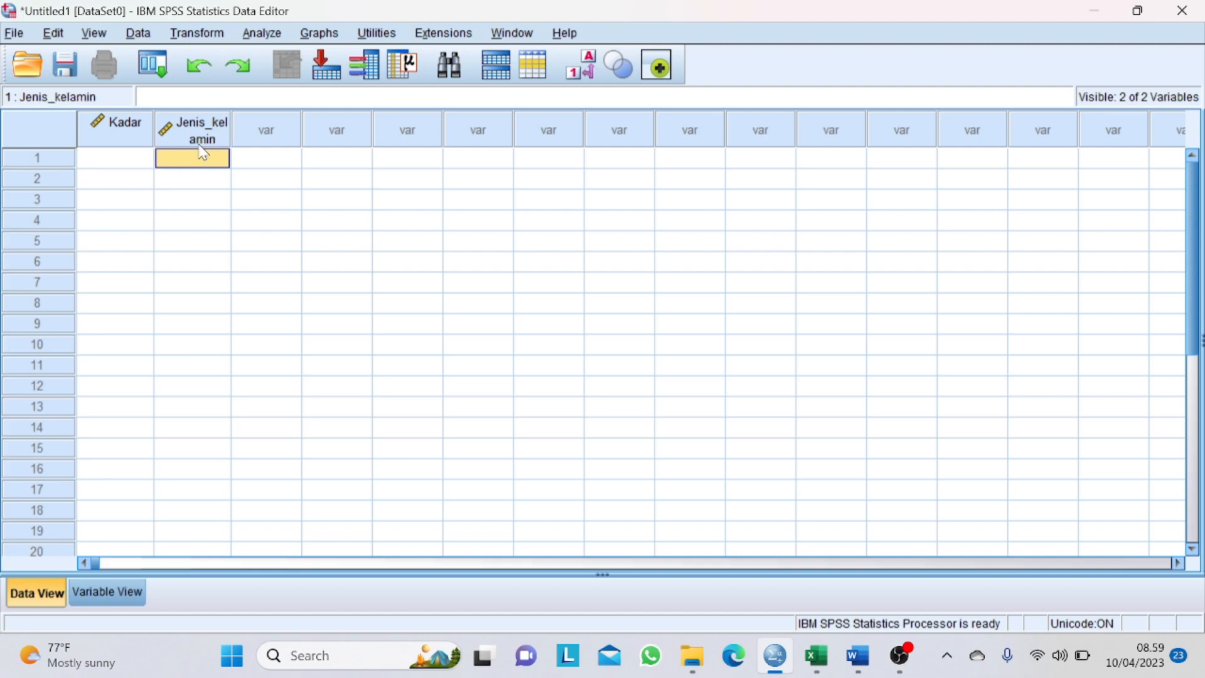
pyautogui.click(129, 164)
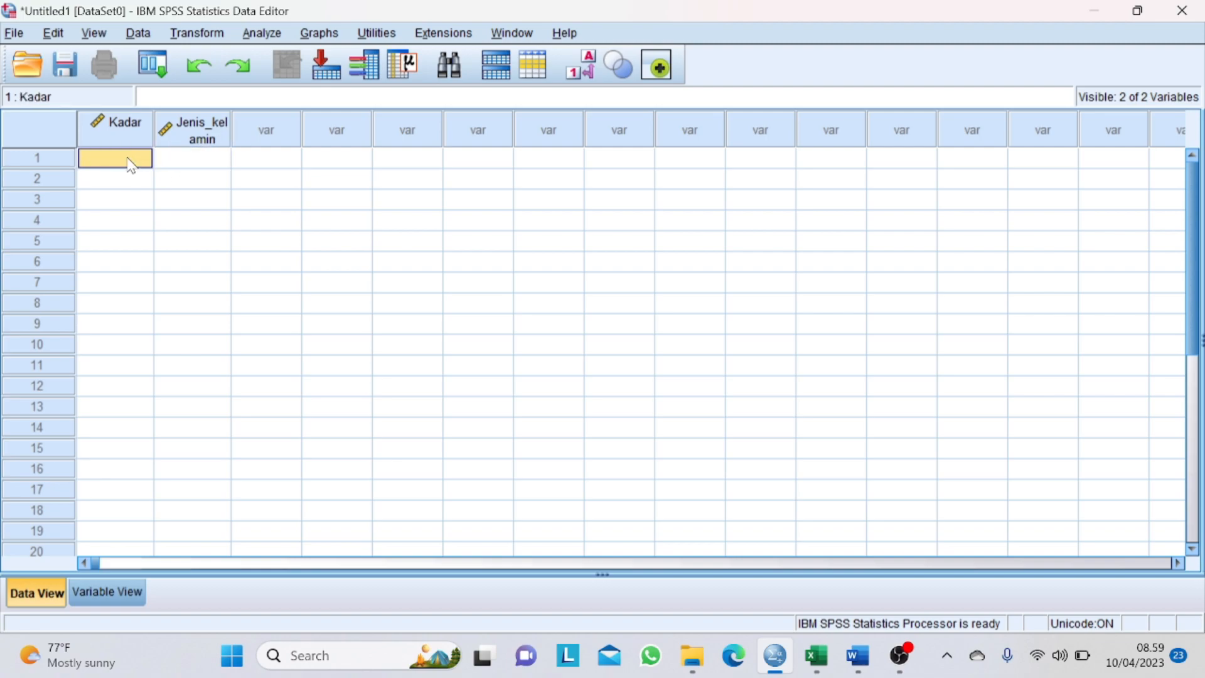
# Step: Switch to Excel and copy the Kadar values in cells B4 to B23
pyautogui.click(817, 655)
pyautogui.click(119, 294)
pyautogui.moveTo(91, 288); pyautogui.dragTo(90, 574)
pyautogui.hotkey('ctrl', 'c')
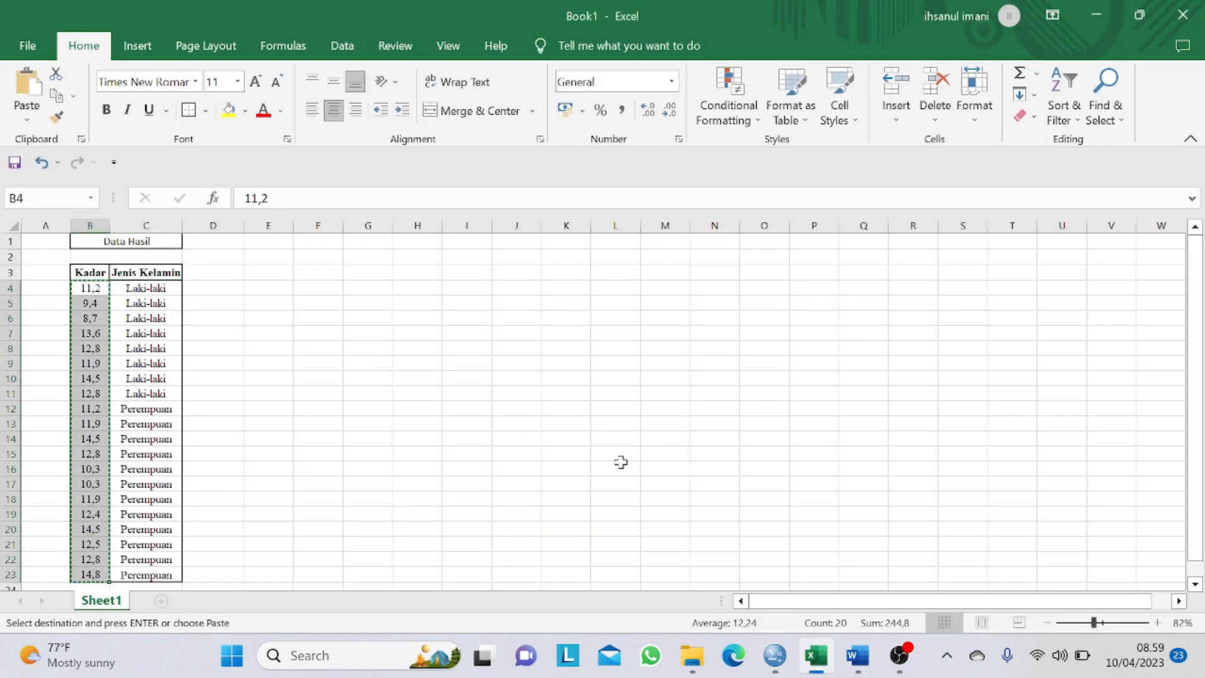
# Step: Return to SPSS and paste the copied values into rows 1 to 20 of the Kadar column
pyautogui.click(768, 654)
pyautogui.moveTo(118, 158); pyautogui.dragTo(126, 550)
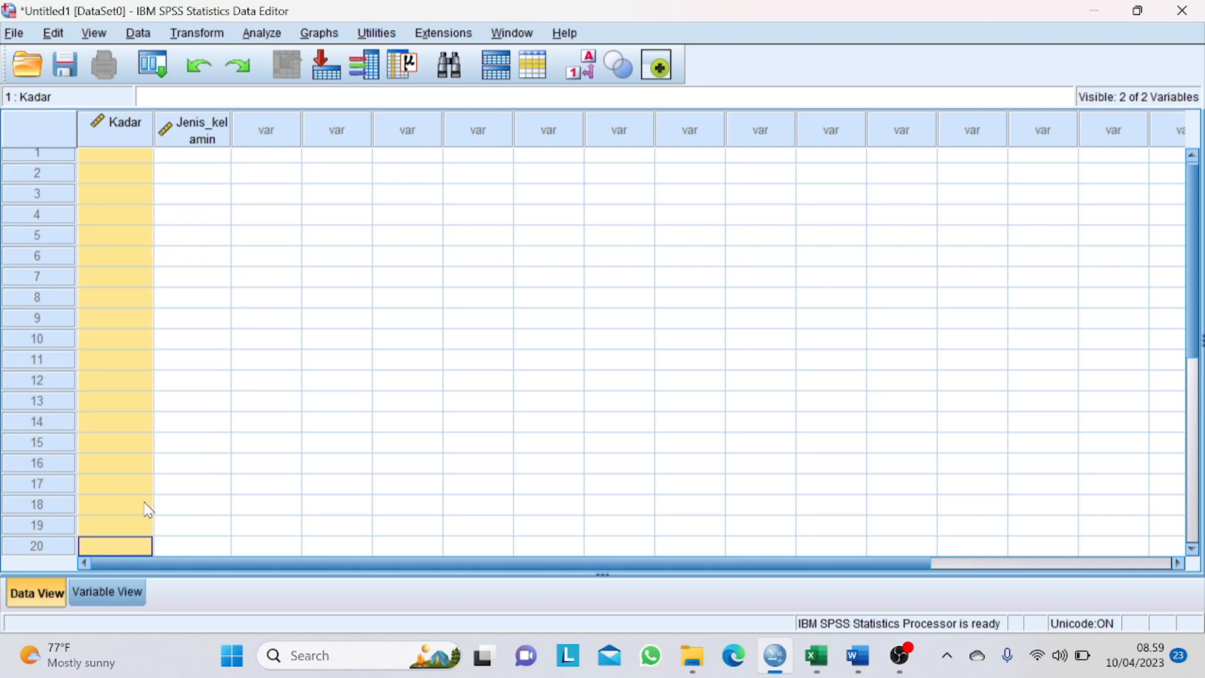
pyautogui.hotkey('ctrl', 'v')
pyautogui.click(207, 276)
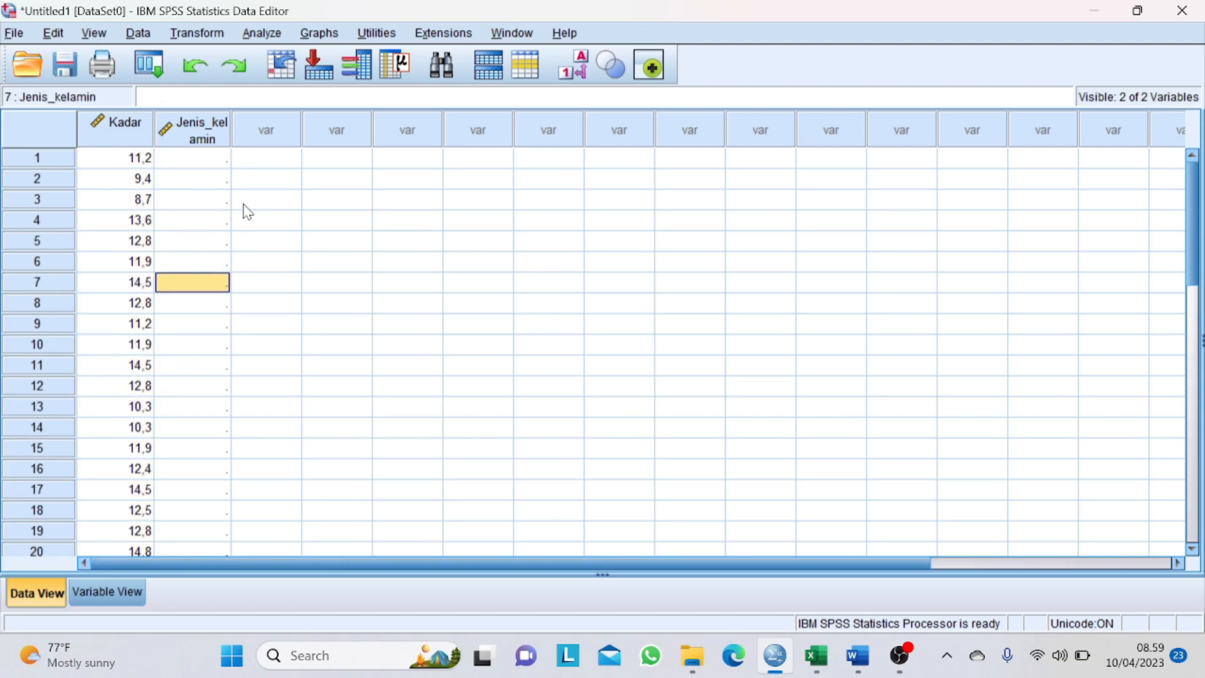
# Step: Switch to Excel and check which rows of the Jenis Kelamin column are Laki-laki and which are Perempuan
pyautogui.click(200, 157)
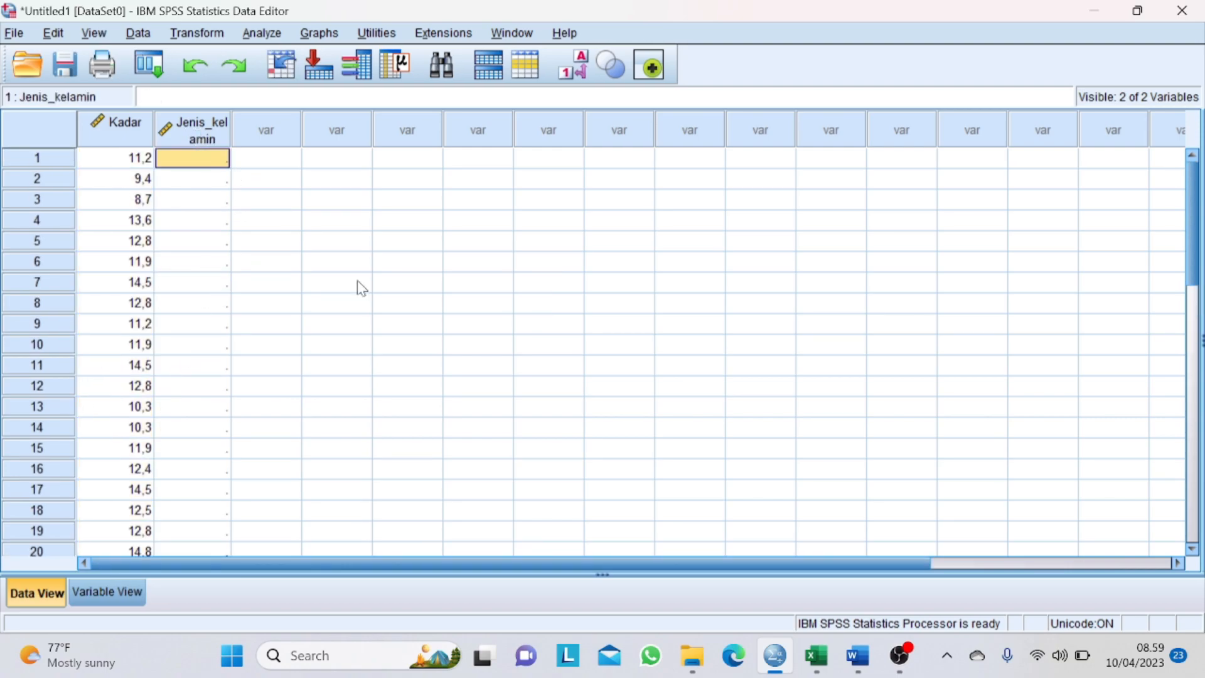
pyautogui.click(858, 653)
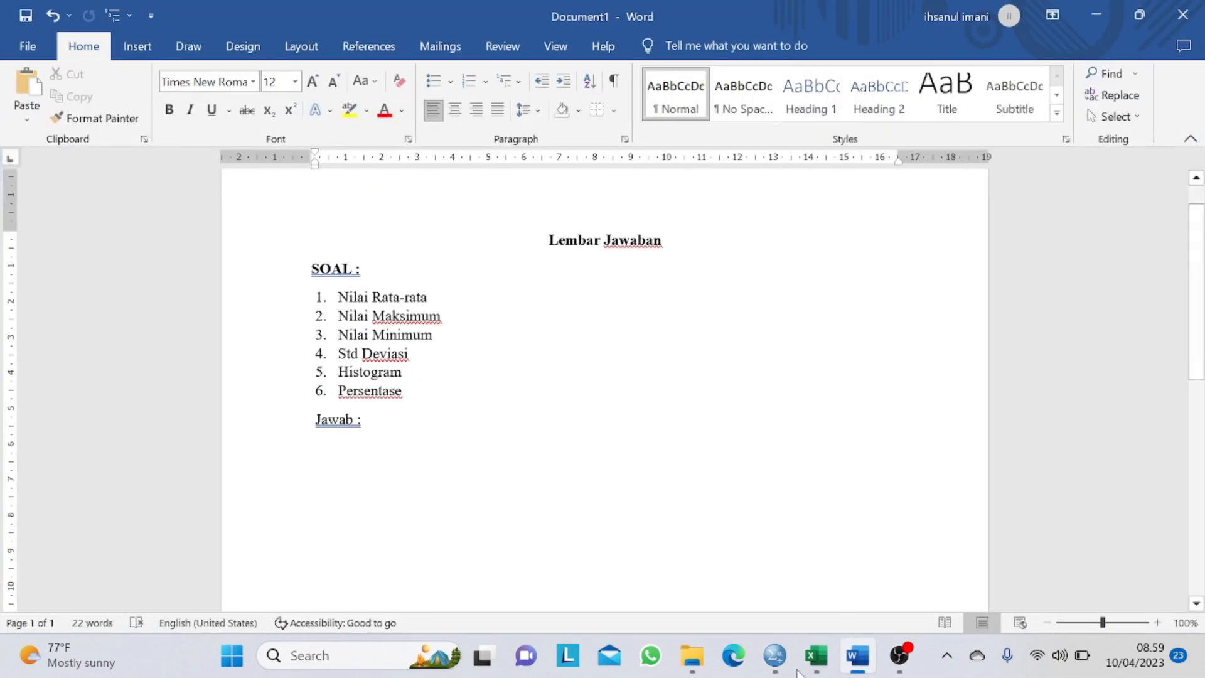
pyautogui.click(816, 655)
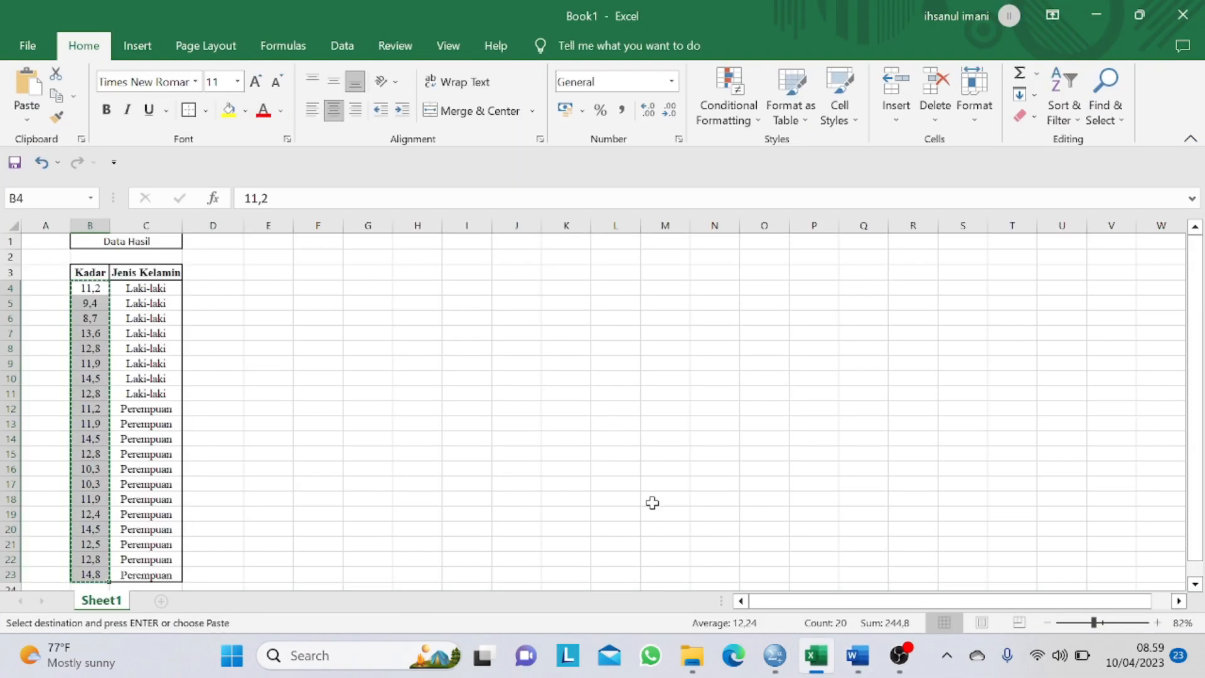
pyautogui.click(150, 288)
pyautogui.click(164, 393)
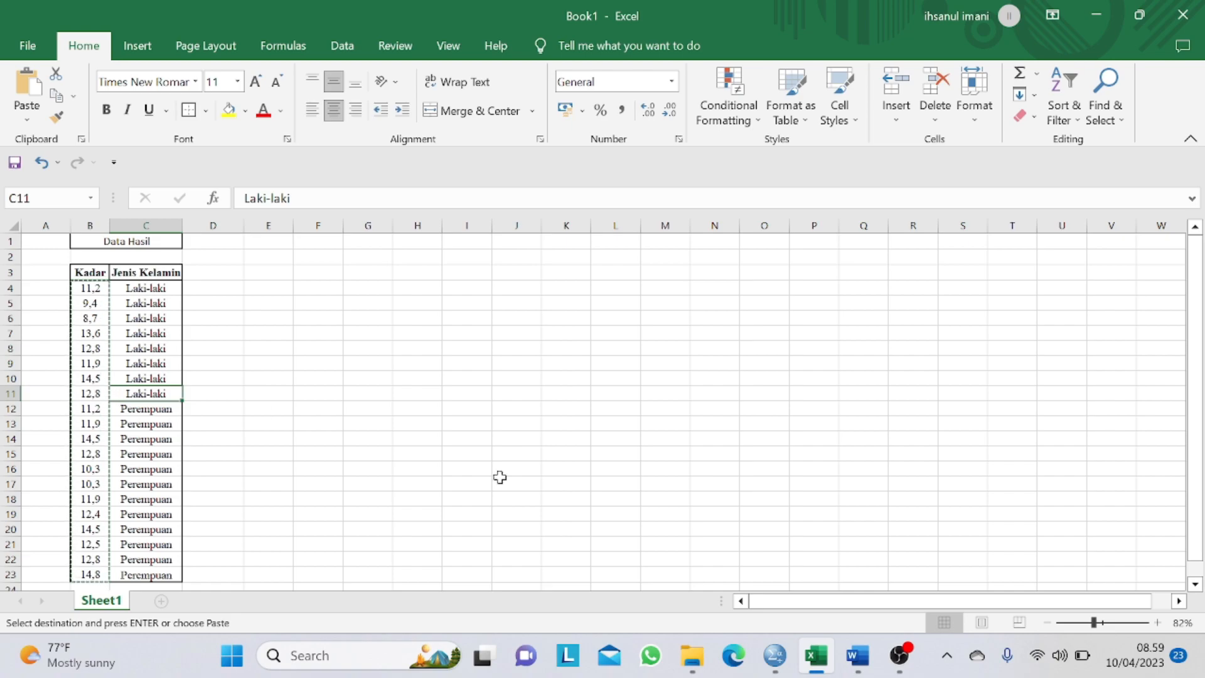
# Step: Return to SPSS and enter 1 in rows 1 to 8 of the Jenis_kelamin column
pyautogui.click(775, 655)
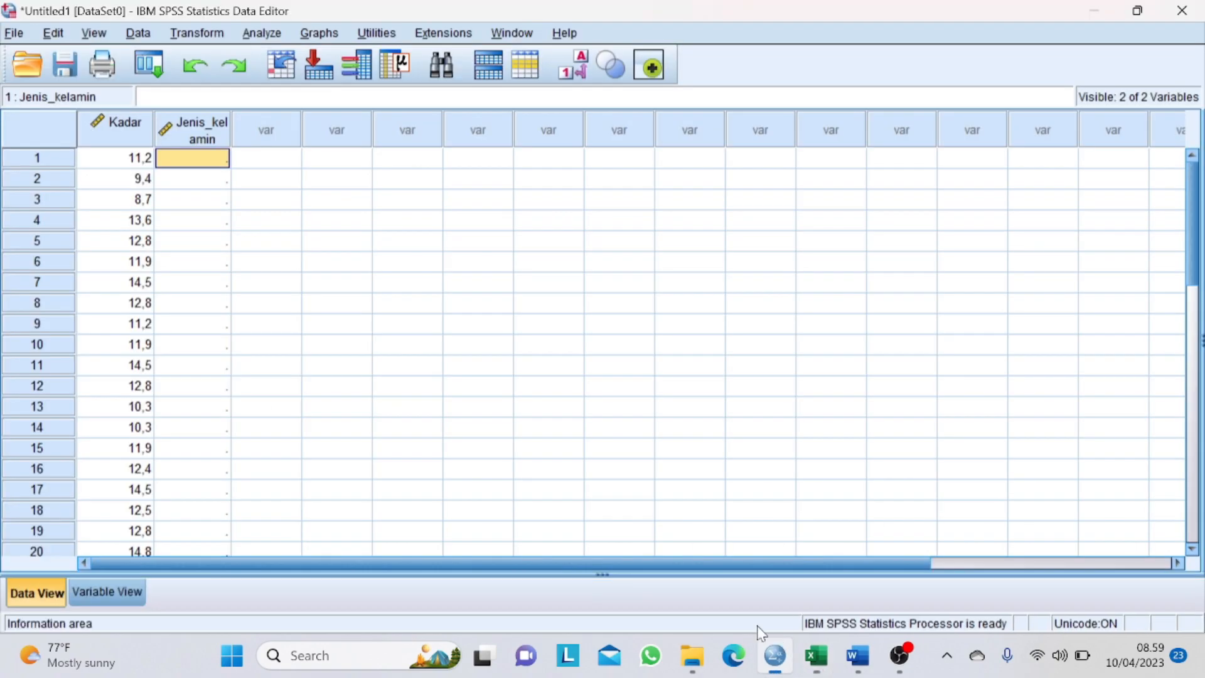
pyautogui.click(203, 303)
pyautogui.click(206, 160)
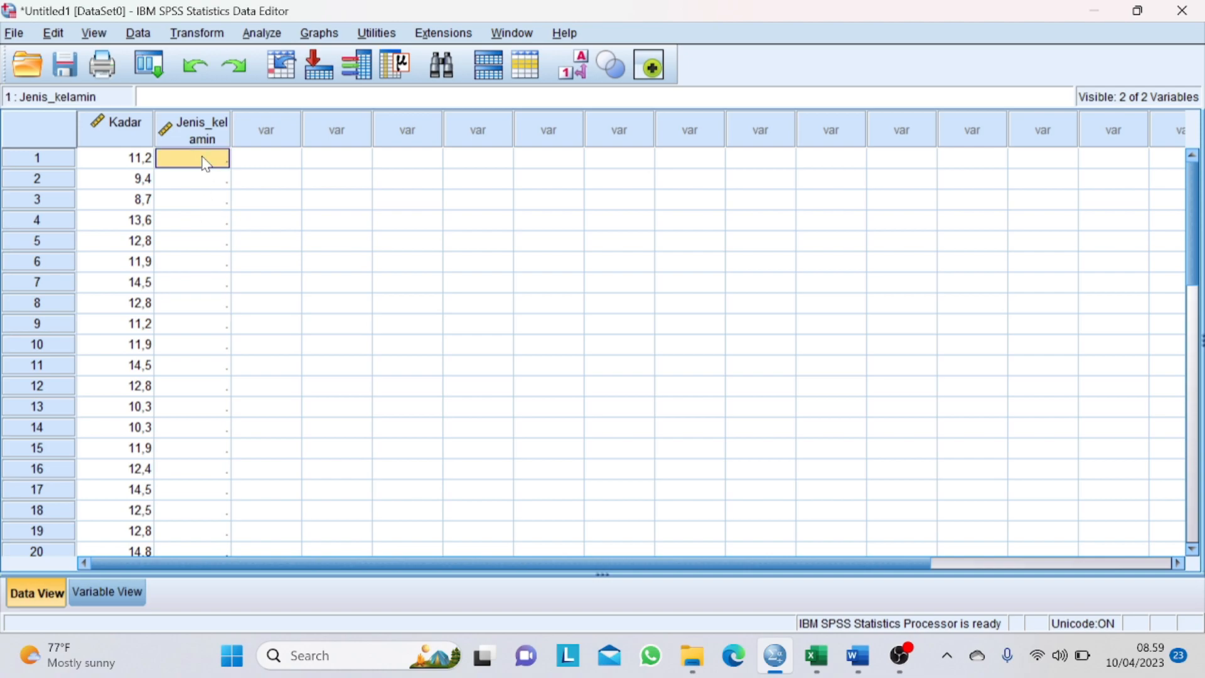
pyautogui.write('1')
pyautogui.press('Return')
pyautogui.write('11')
pyautogui.press('Return')
pyautogui.write('1 1 1')
pyautogui.press('Return')
pyautogui.write('1')
pyautogui.press('Return')
# Step: Enter 2 in rows 9 to 20 of the Jenis_kelamin column
pyautogui.write('2')
pyautogui.press('Return')
pyautogui.write('2 2 2 2 2')
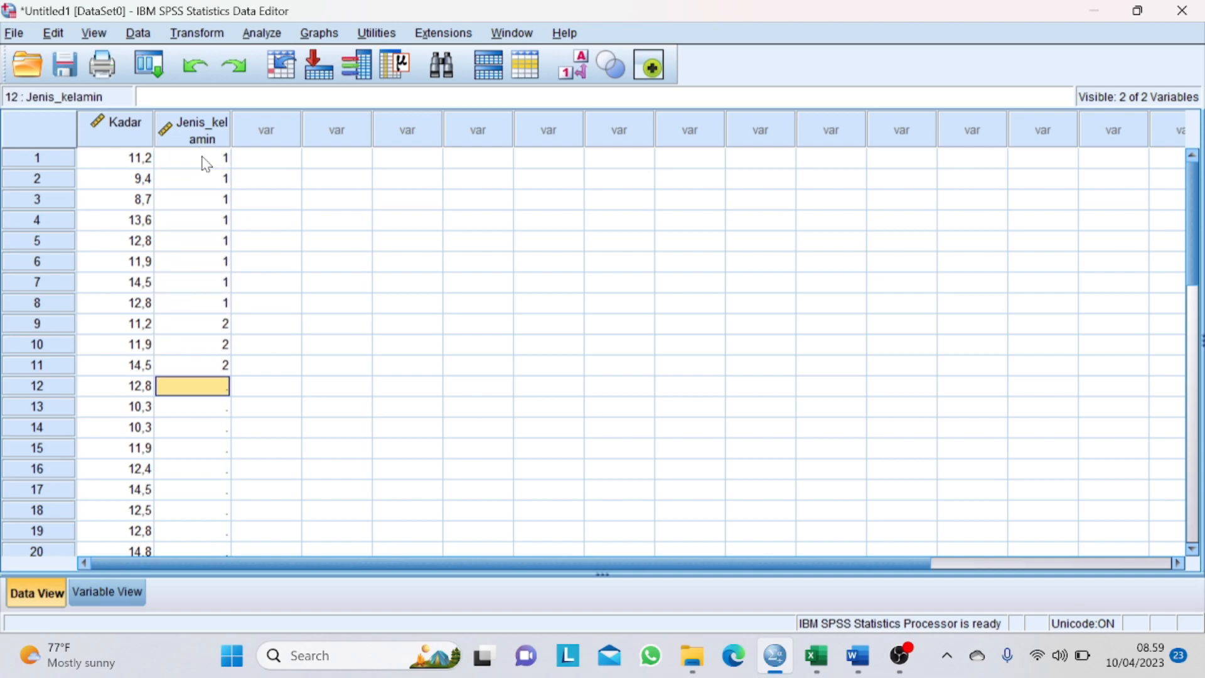
pyautogui.press('Return')
pyautogui.write('2')
pyautogui.press('Return')
pyautogui.write('2')
pyautogui.press('Return')
pyautogui.write('2')
pyautogui.press('Return')
pyautogui.write('2')
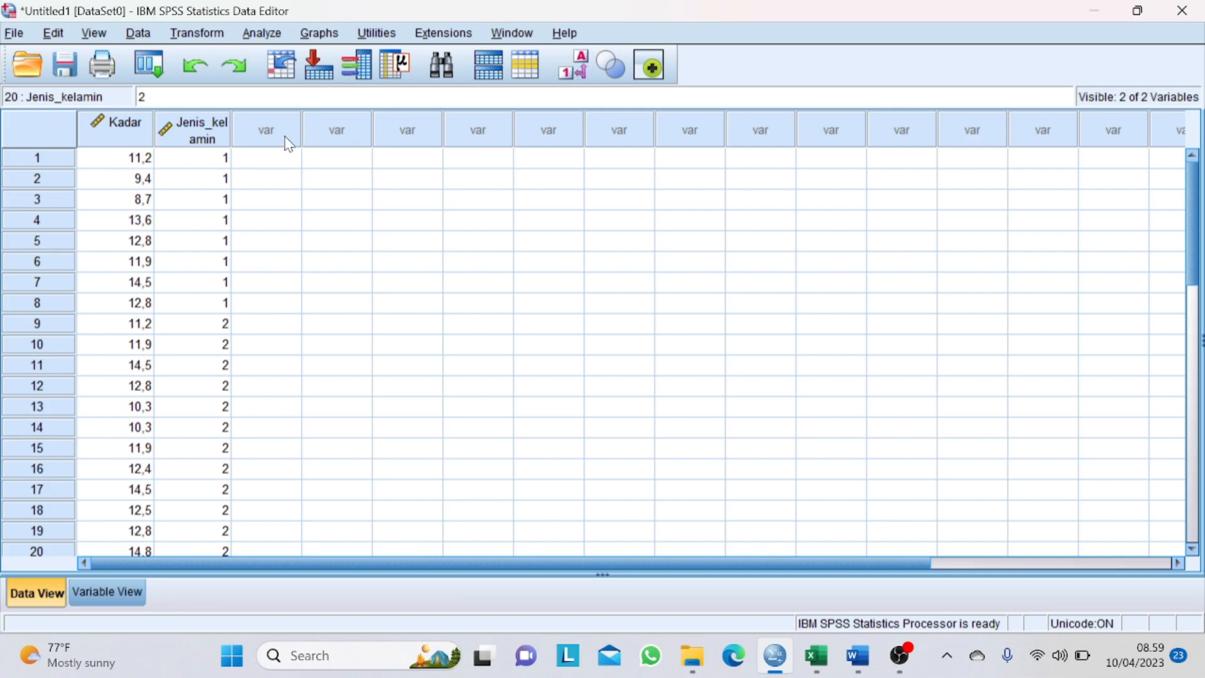
# Step: Display the value labels in the Jenis_kelamin column to check the coding, and switch back to the numeric codes
pyautogui.click(188, 158)
pyautogui.click(203, 179)
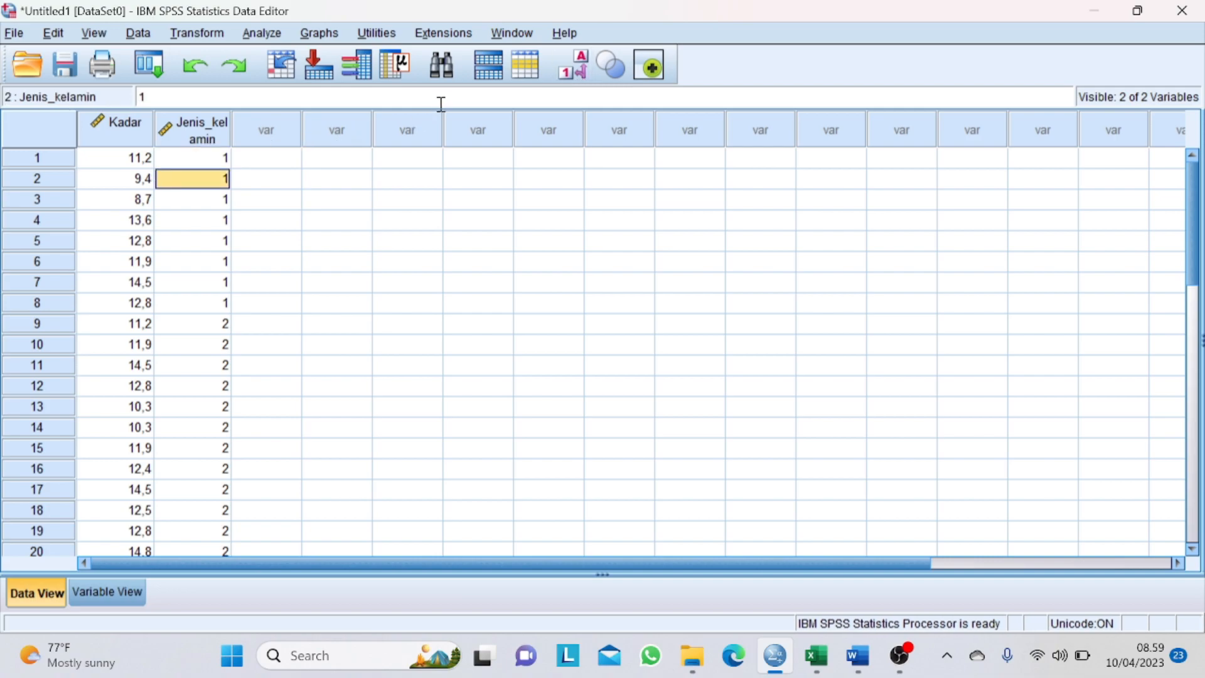
pyautogui.click(581, 63)
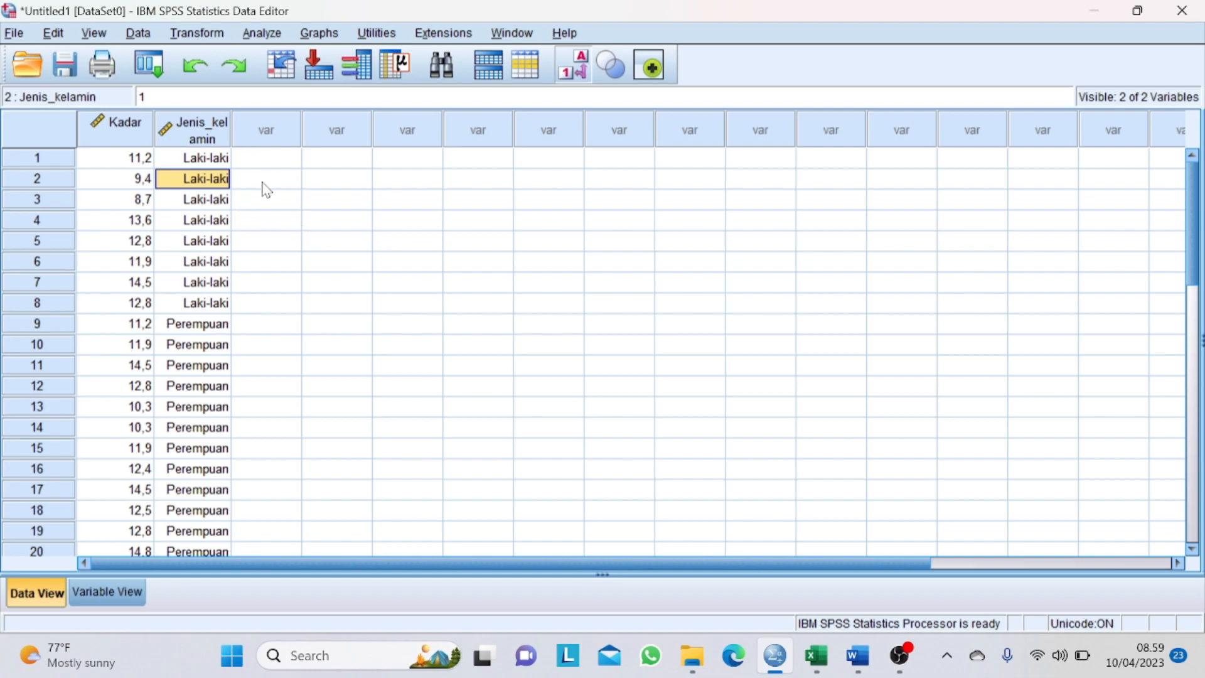
pyautogui.click(573, 63)
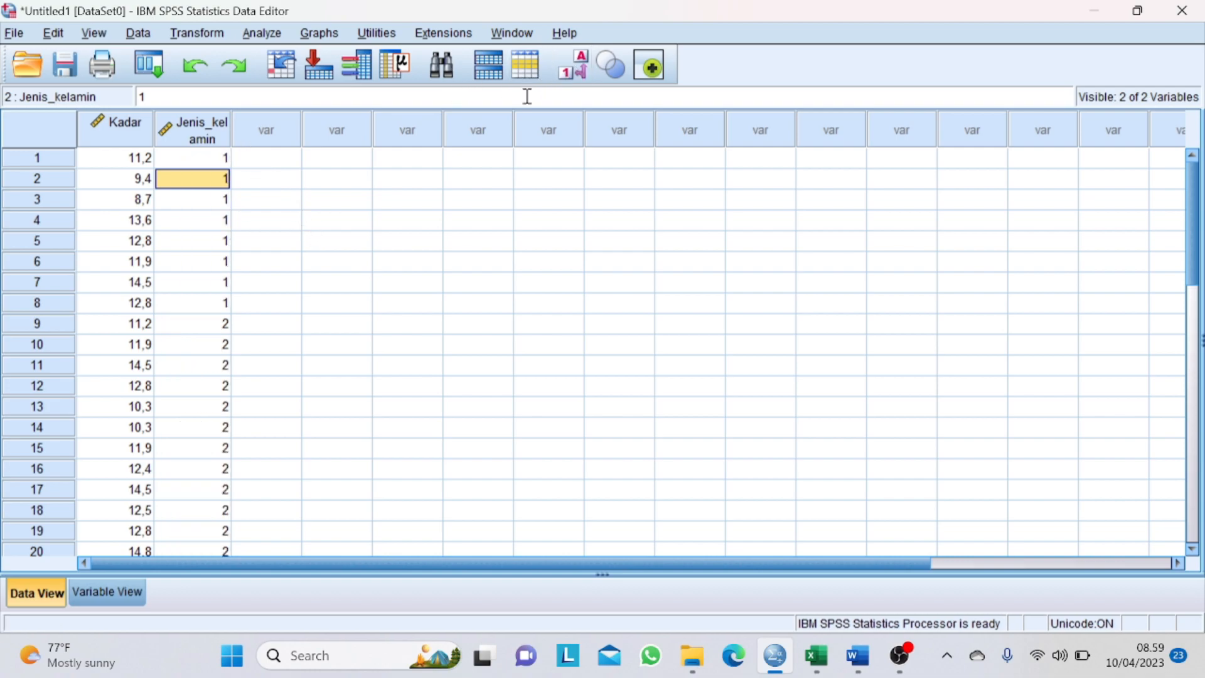
pyautogui.click(267, 158)
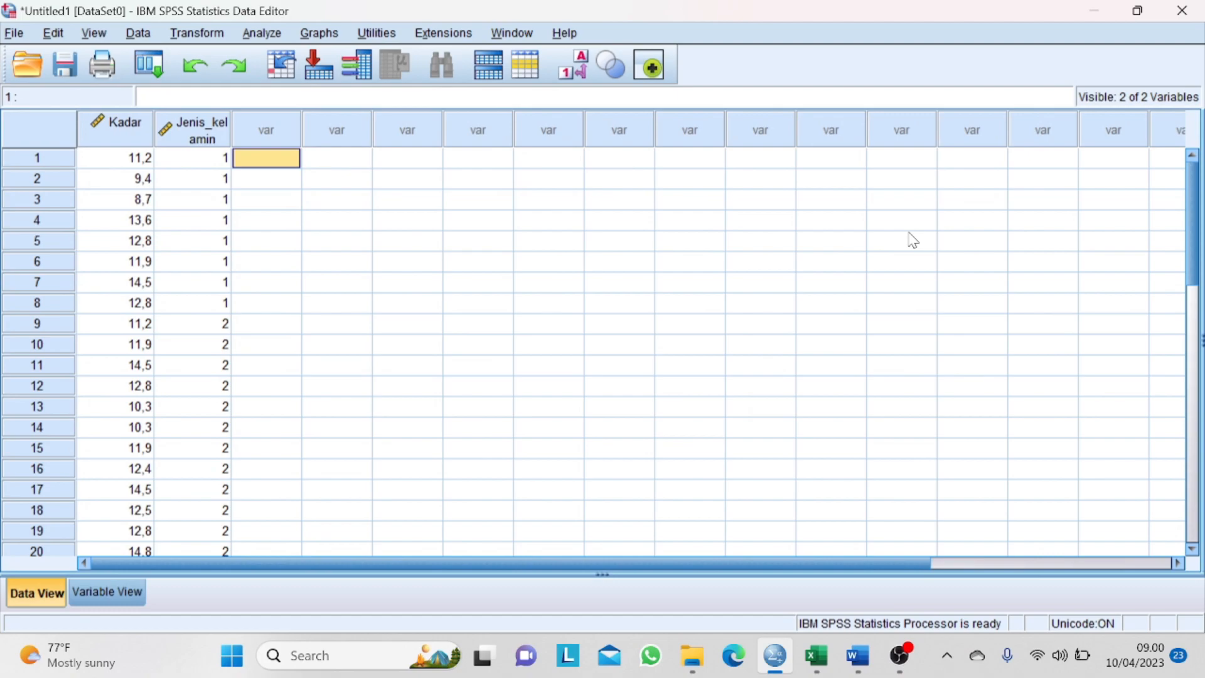
pyautogui.click(148, 164)
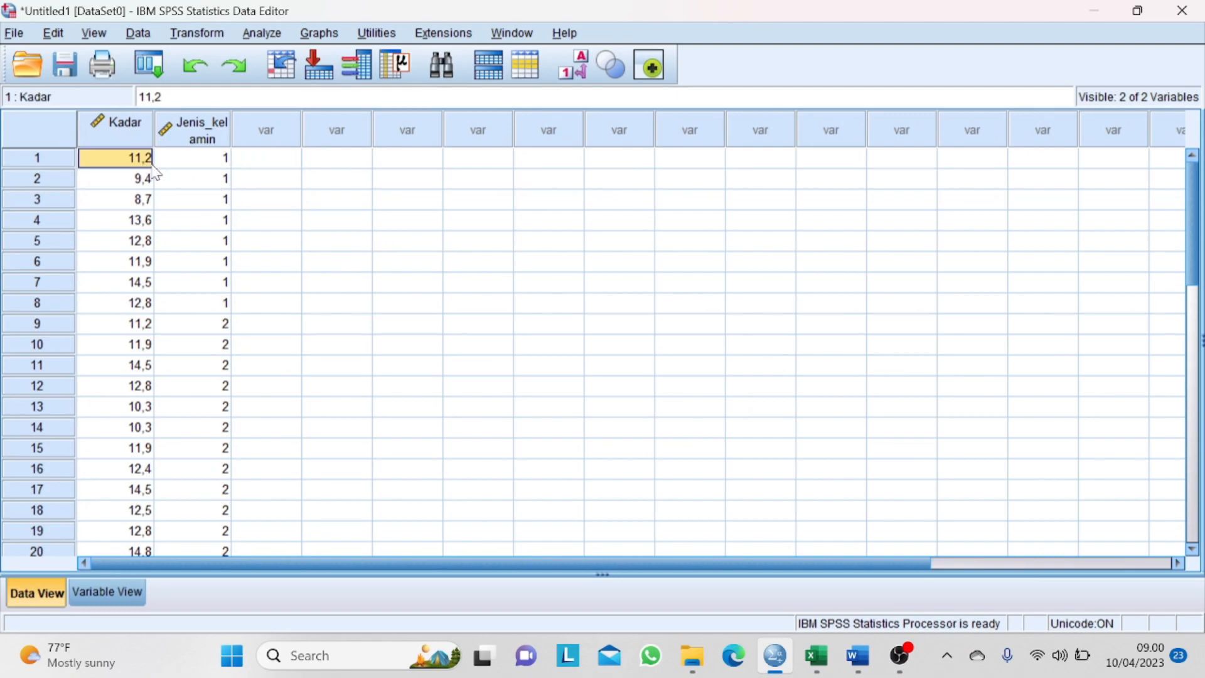
pyautogui.click(191, 164)
pyautogui.click(578, 70)
pyautogui.click(578, 70)
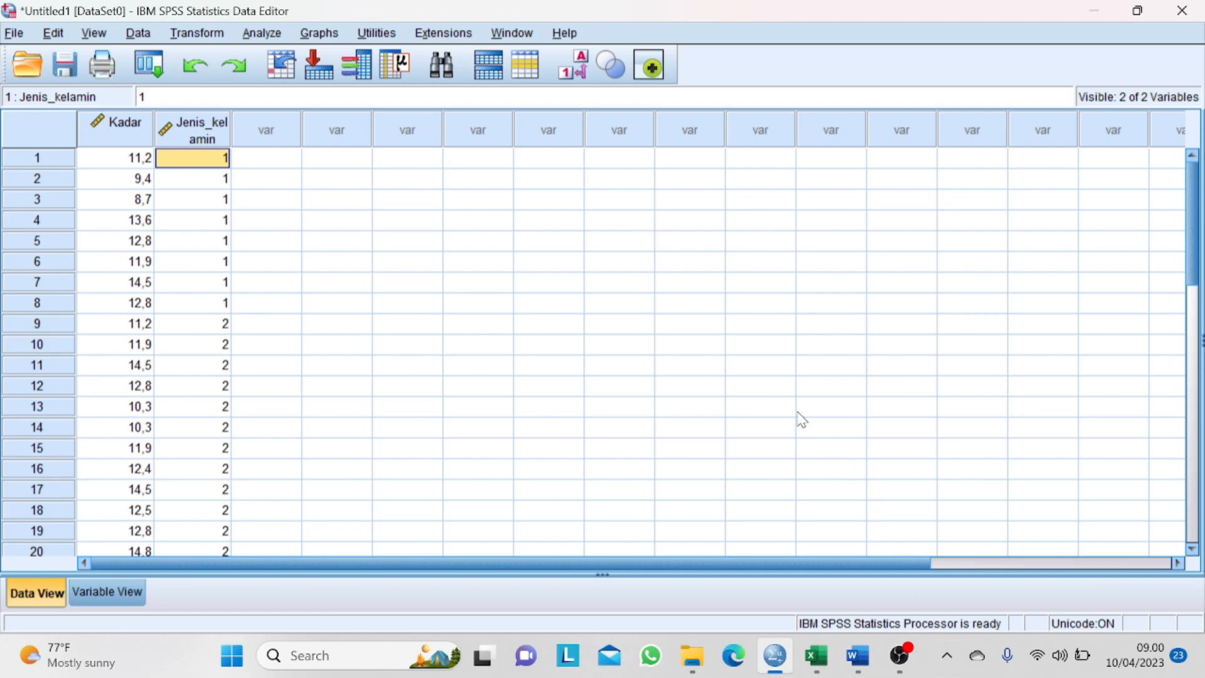
# Step: Switch to Word to read the list of requested results on the answer sheet, and return to SPSS
pyautogui.click(857, 655)
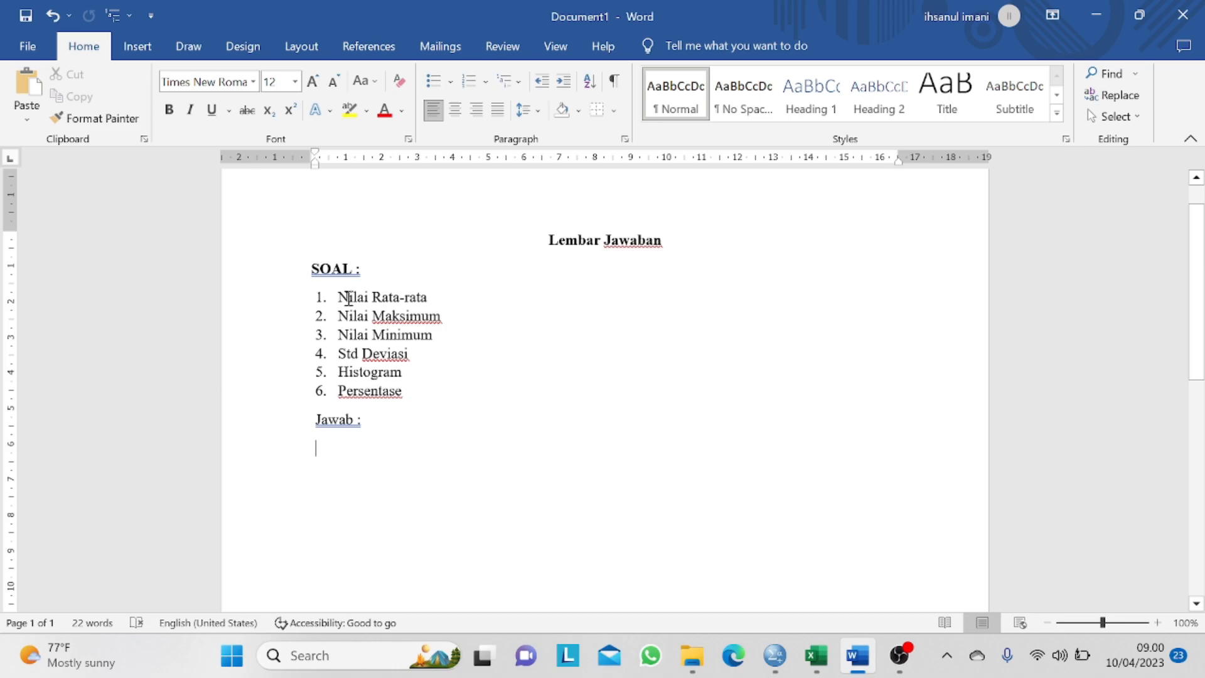
pyautogui.click(449, 344)
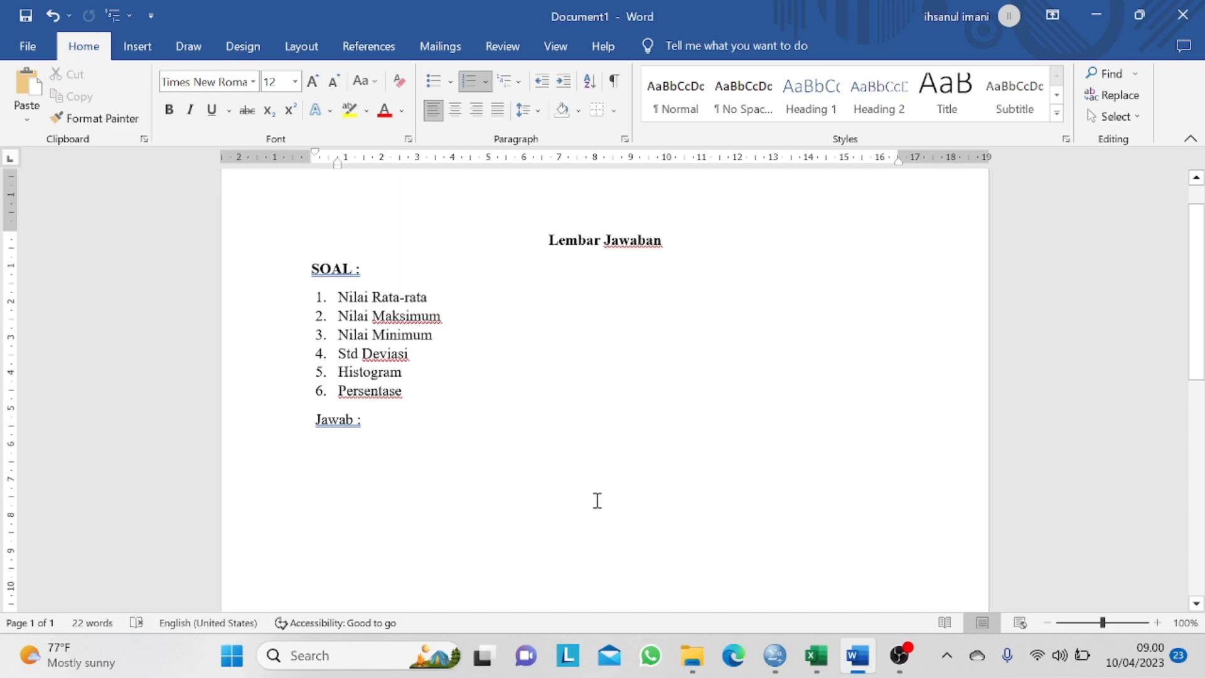
pyautogui.click(775, 656)
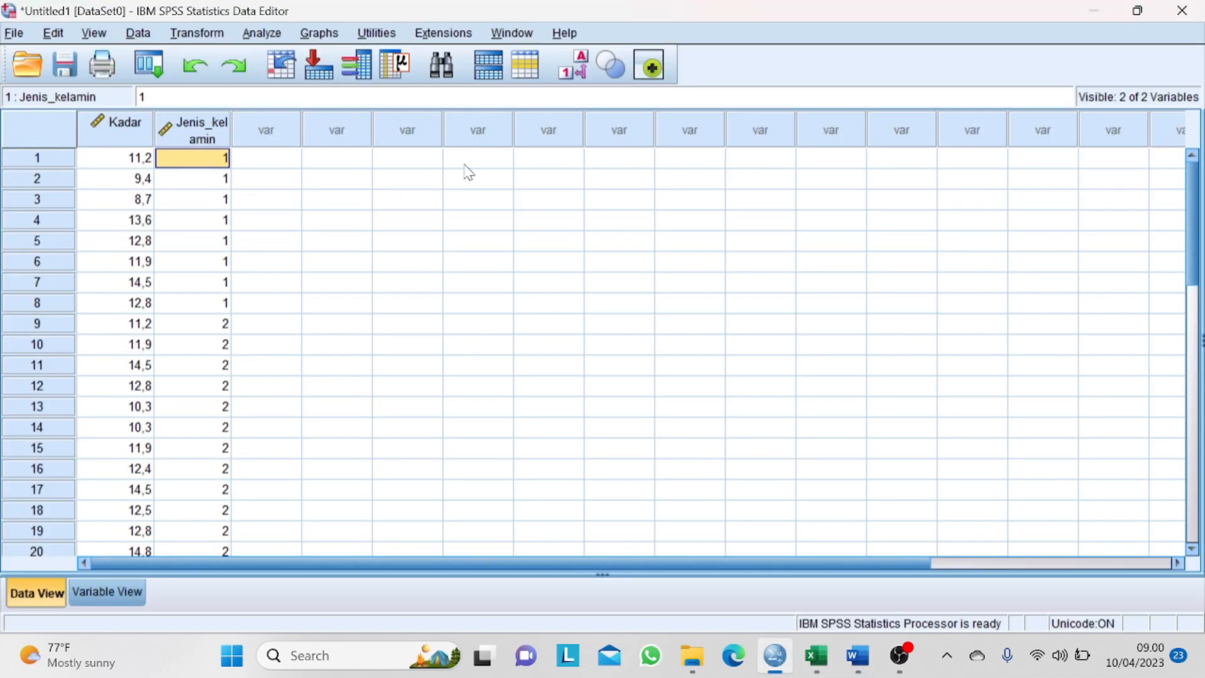
# Step: Open the Frequencies analysis under Descriptive Statistics and add Kadar as the variable to analyse
pyautogui.click(261, 38)
pyautogui.moveTo(327, 84)
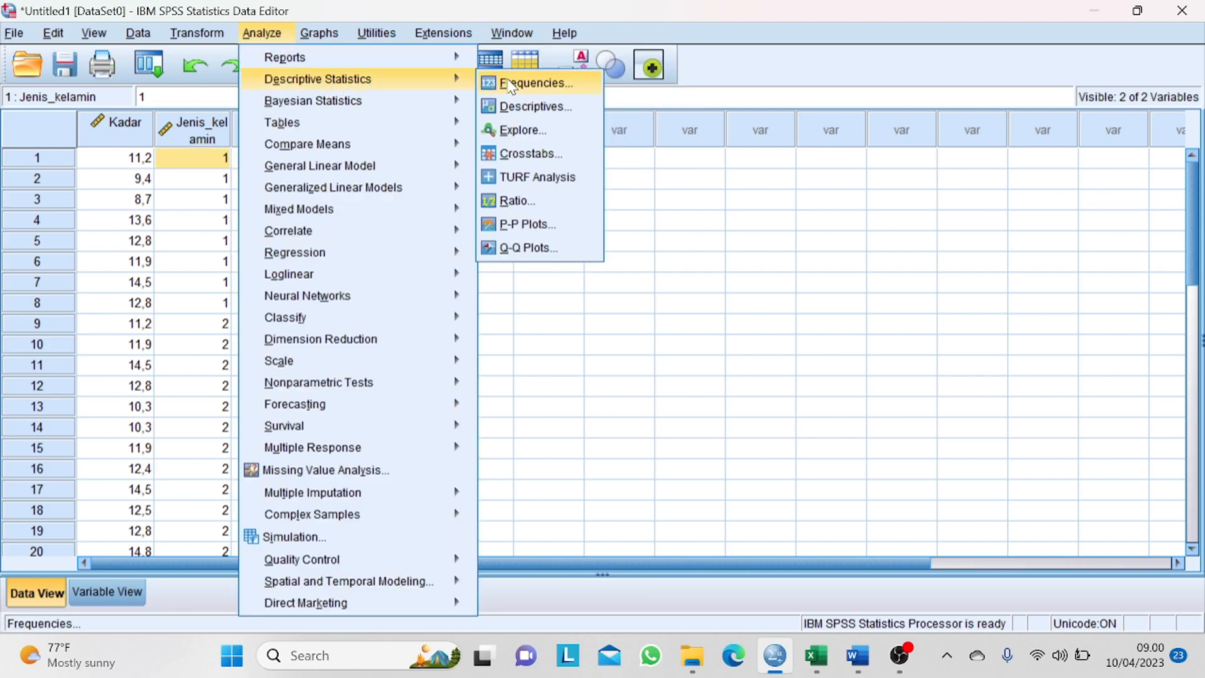
pyautogui.click(531, 83)
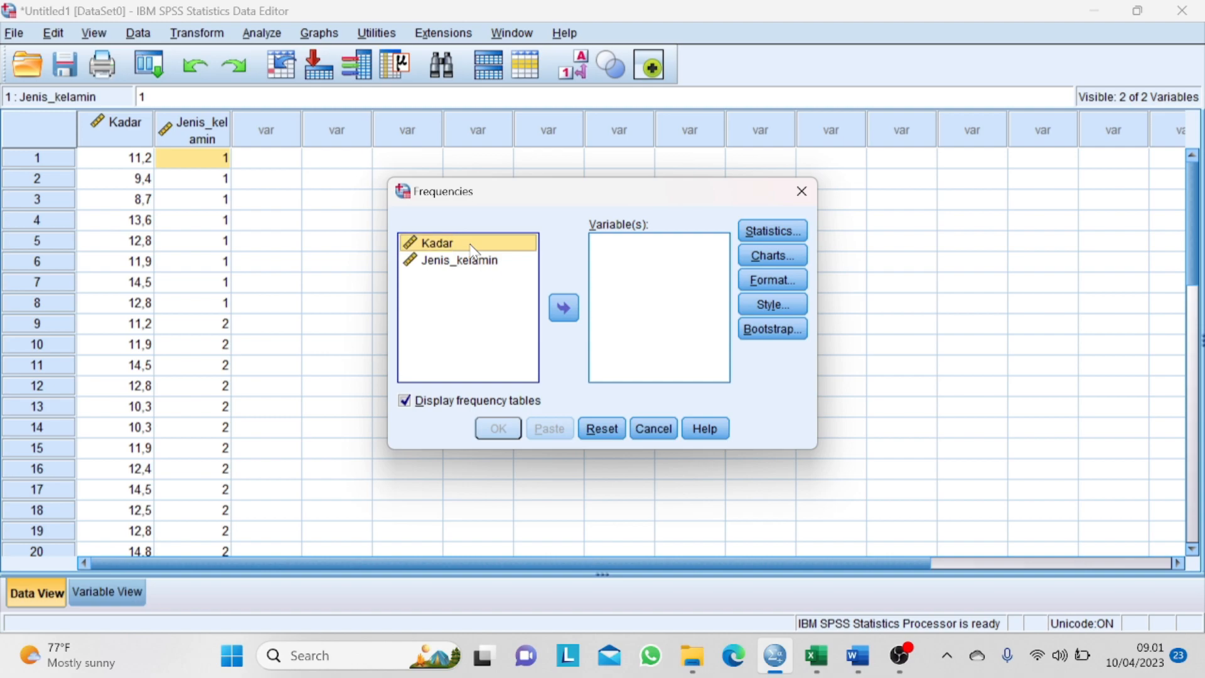
pyautogui.click(564, 308)
pyautogui.click(564, 307)
pyautogui.click(563, 307)
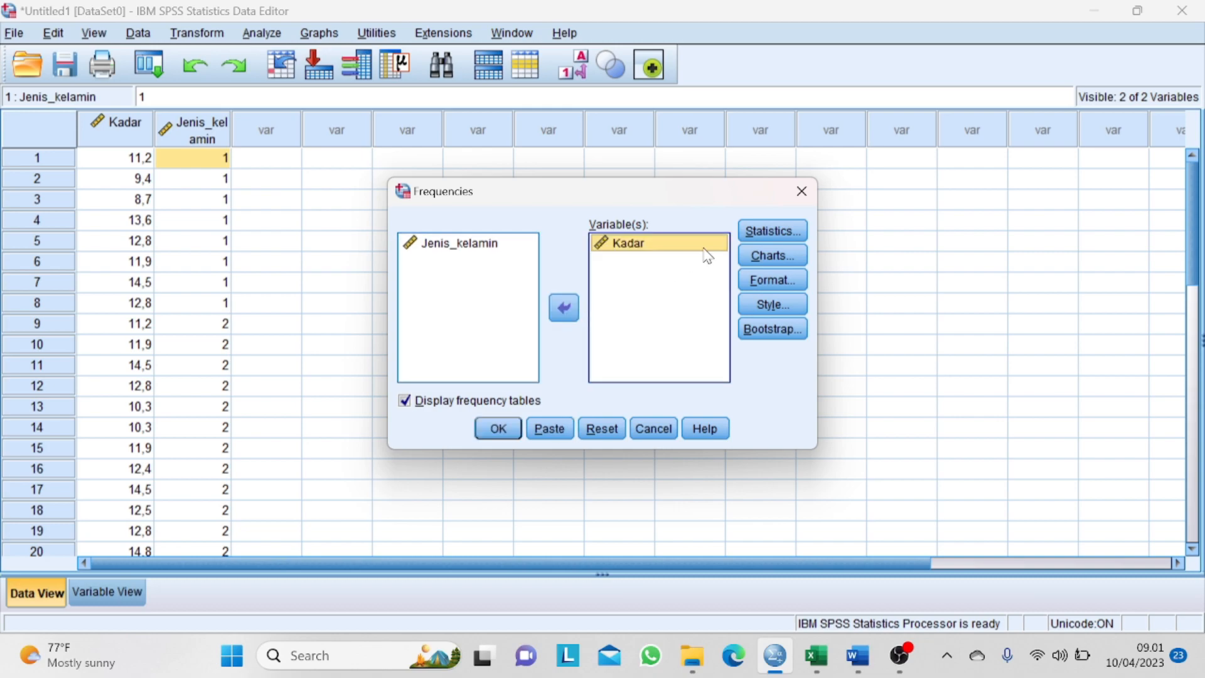
# Step: Request the mean, standard deviation, minimum and maximum in the Frequencies statistics
pyautogui.click(776, 234)
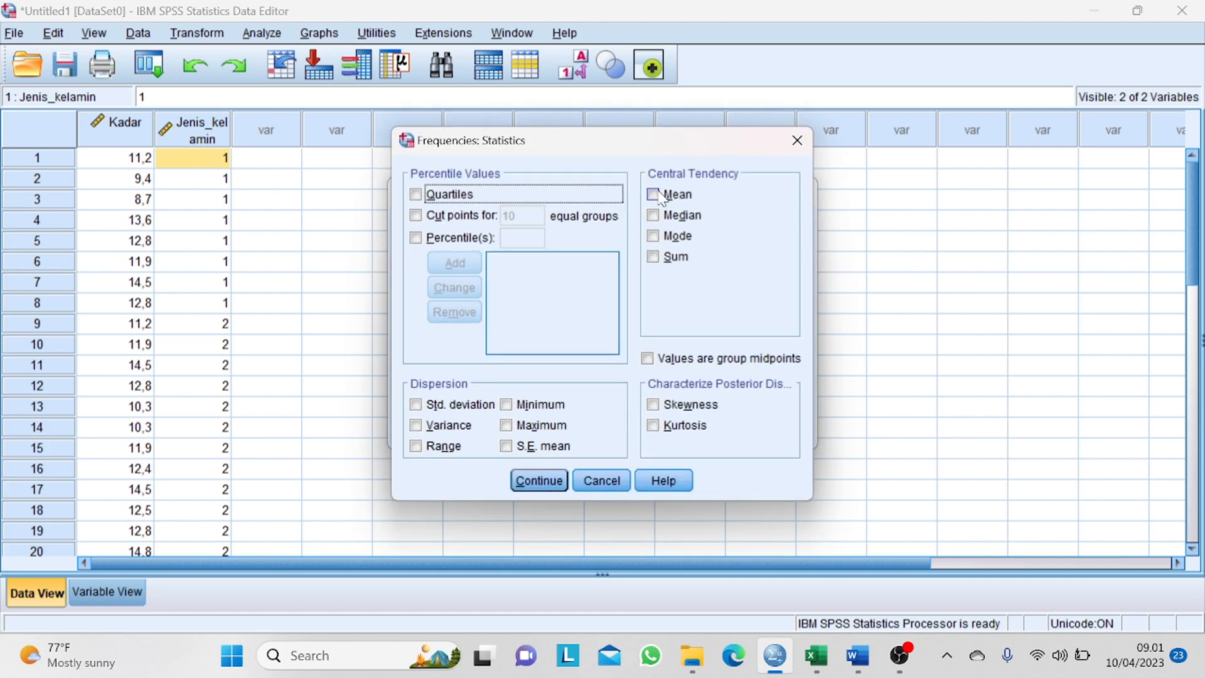
pyautogui.click(664, 197)
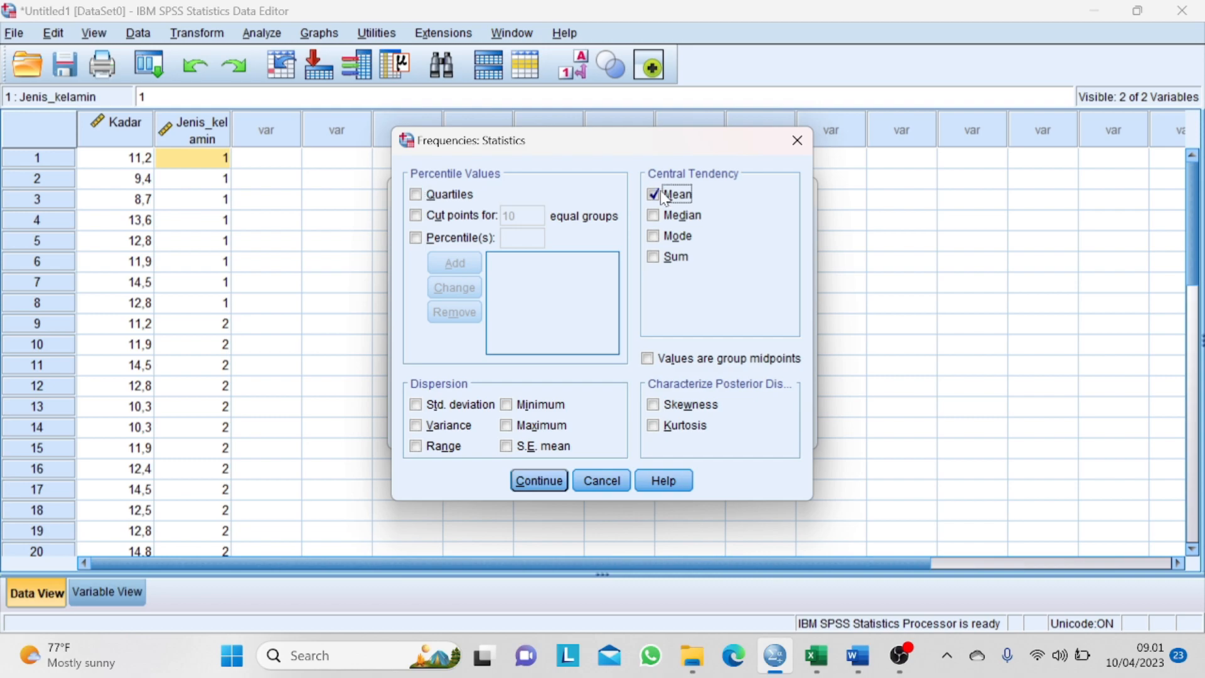
pyautogui.click(417, 406)
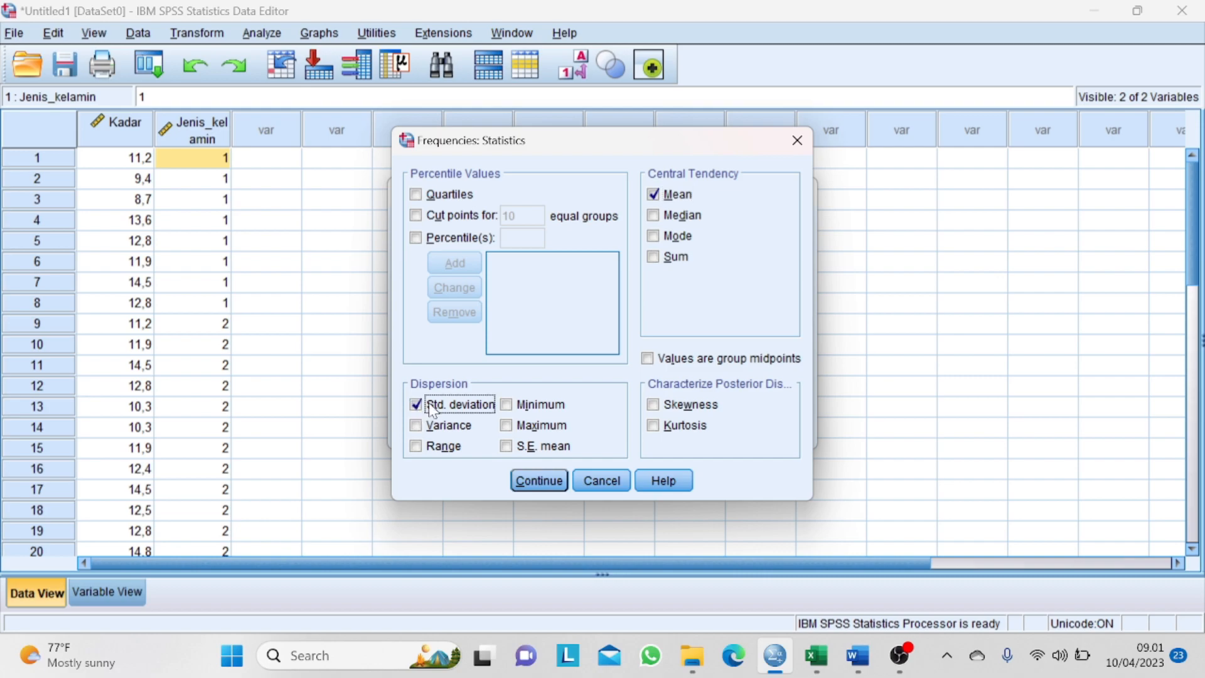
pyautogui.click(507, 405)
pyautogui.click(508, 426)
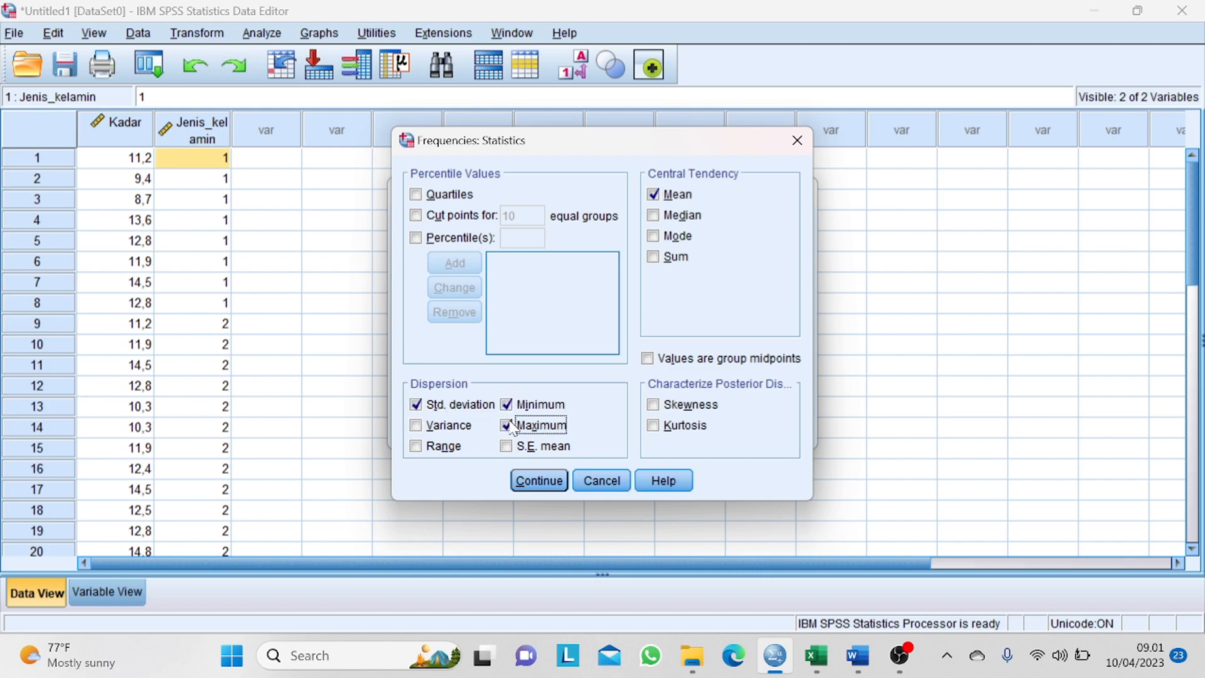
pyautogui.click(541, 483)
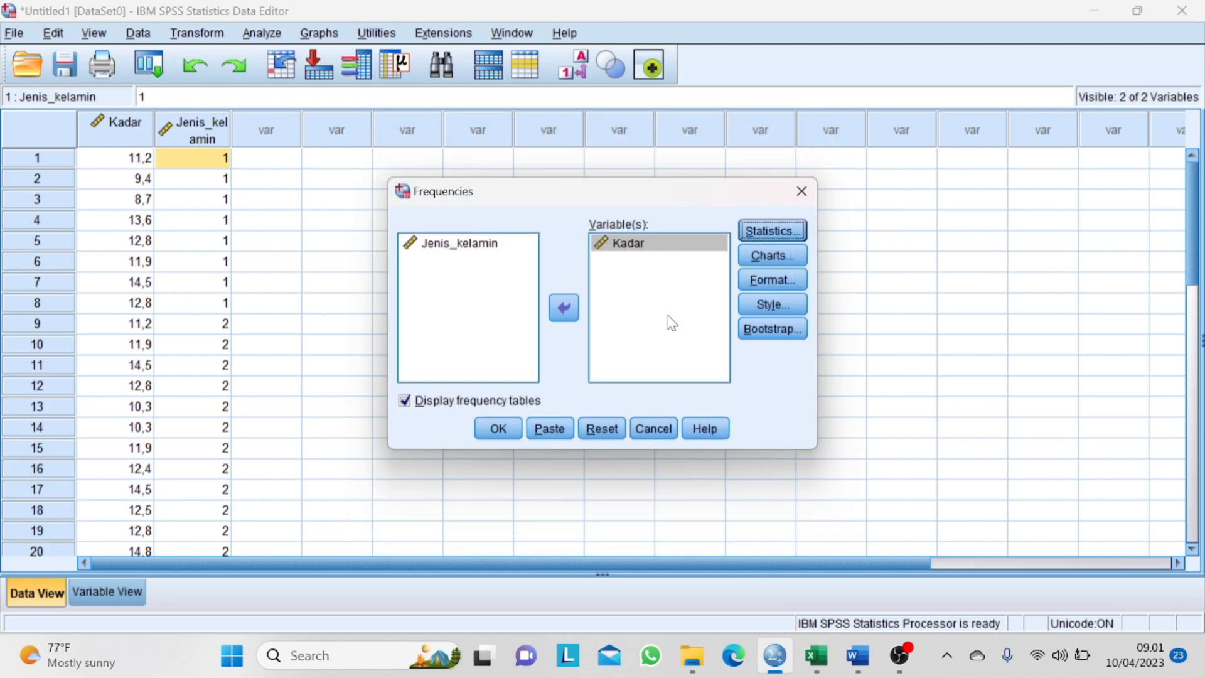
# Step: Choose a histogram without a normal curve as the chart type and run the Frequencies analysis
pyautogui.click(759, 258)
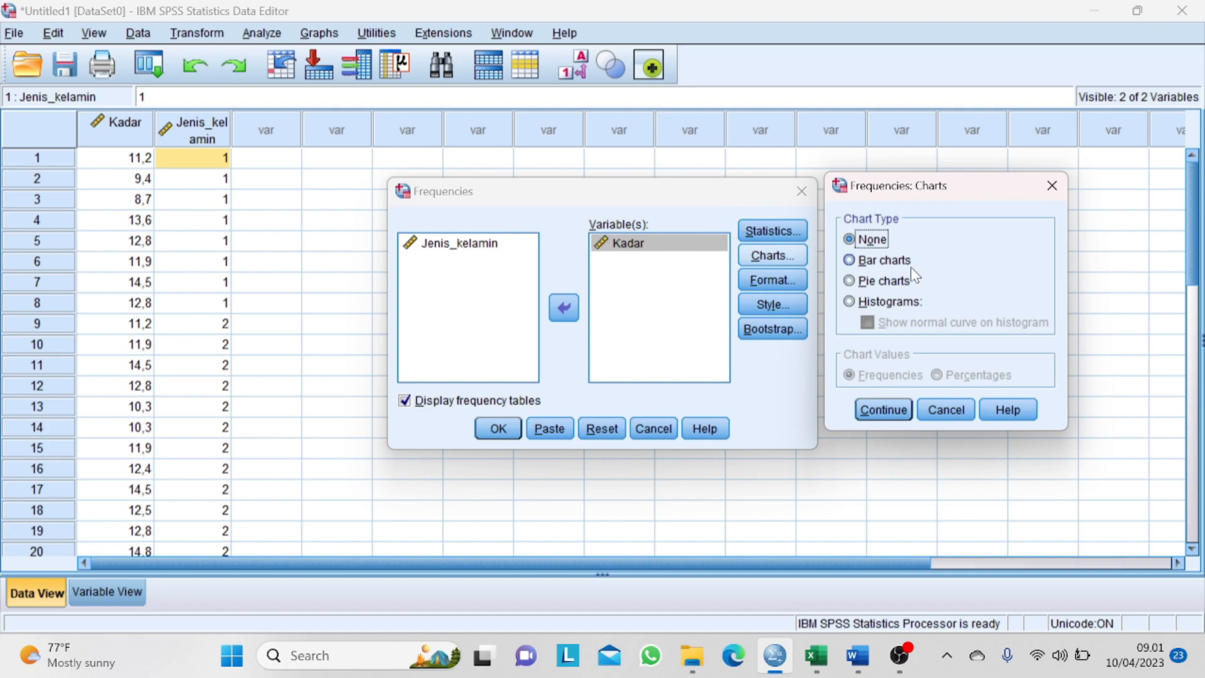
pyautogui.click(887, 304)
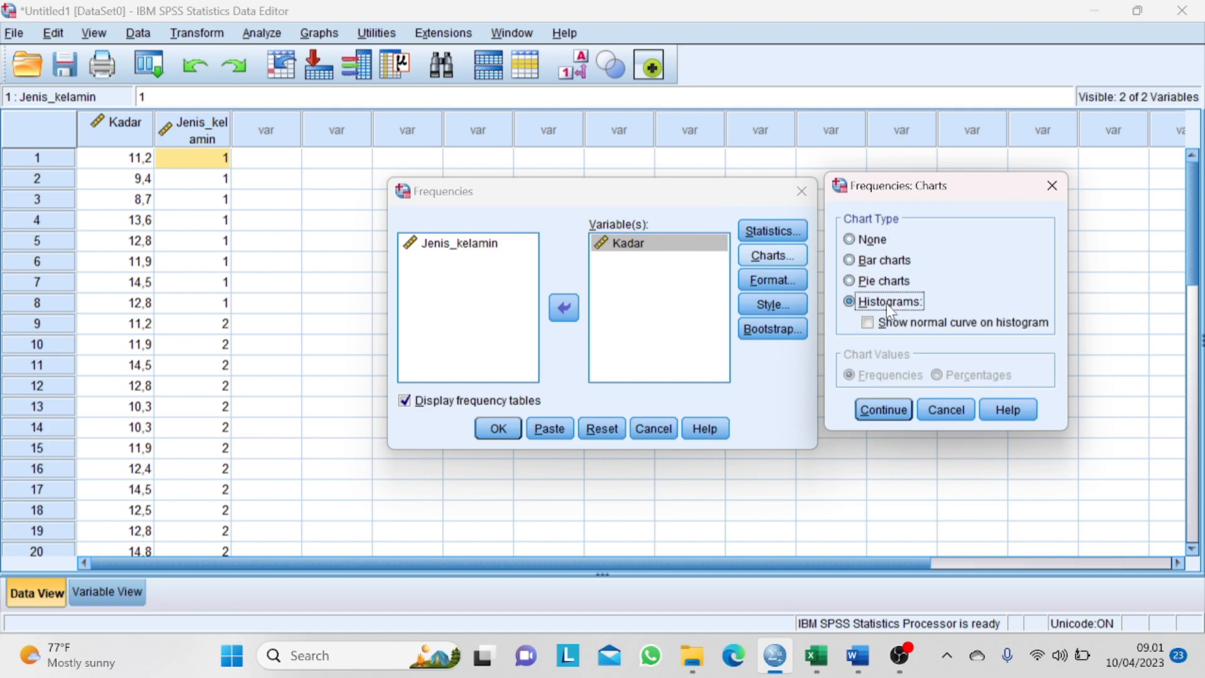
pyautogui.click(887, 413)
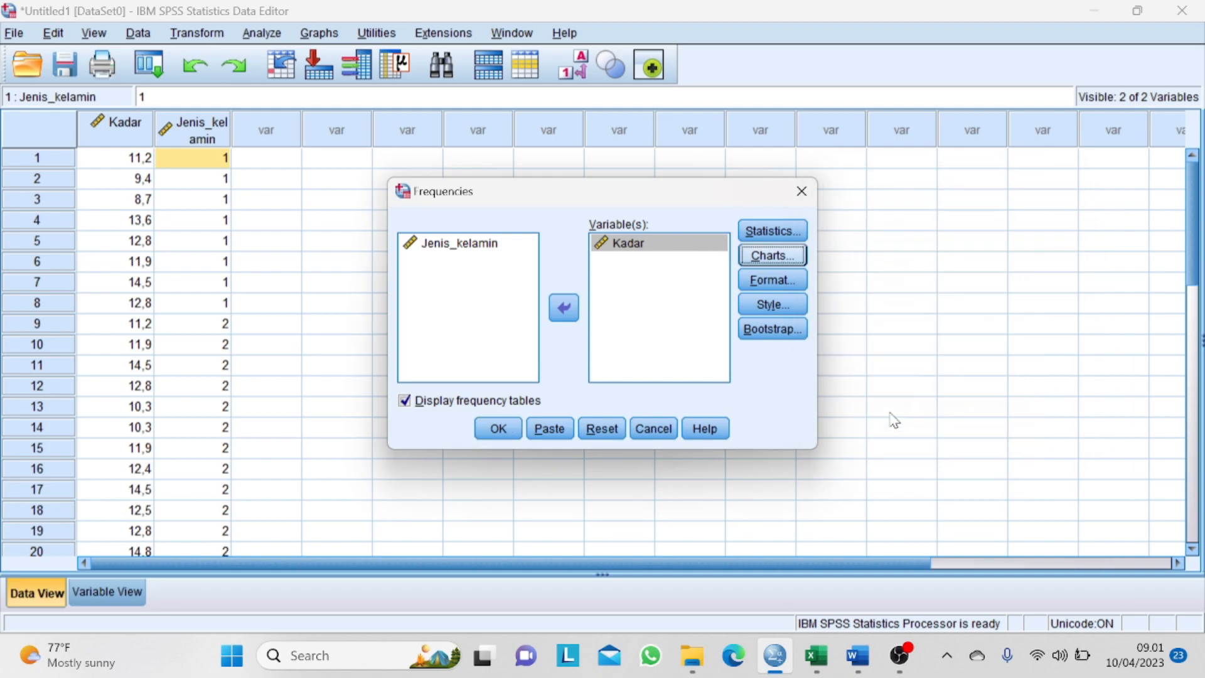
pyautogui.click(776, 281)
pyautogui.click(781, 229)
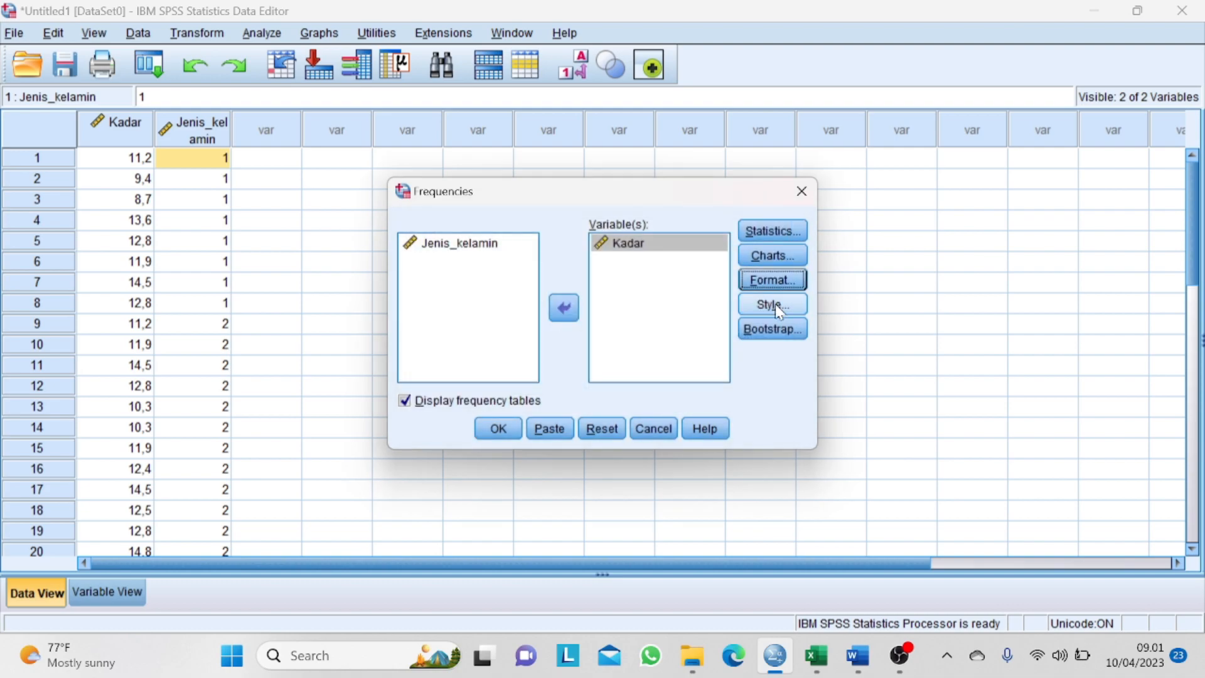
pyautogui.click(498, 429)
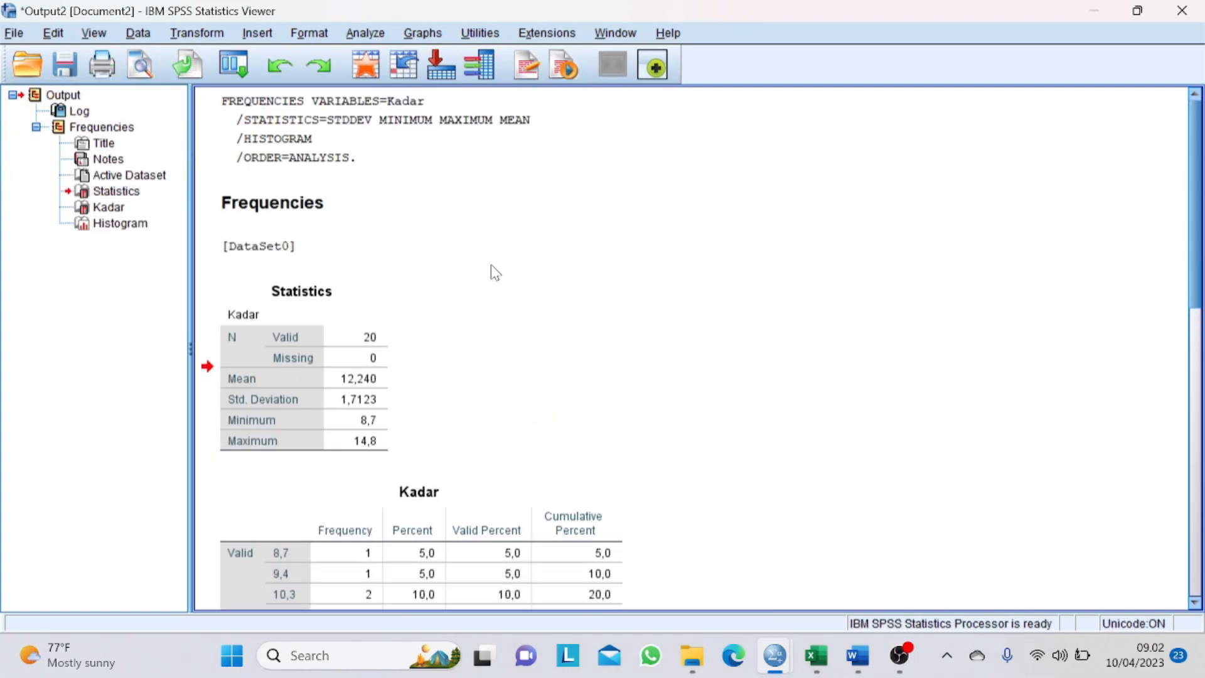
# Step: Examine the Statistics table, the Kadar frequency table and the histogram in the output
pyautogui.click(366, 303)
pyautogui.click(465, 314)
pyautogui.click(288, 486)
pyautogui.click(378, 456)
pyautogui.click(450, 416)
pyautogui.click(392, 408)
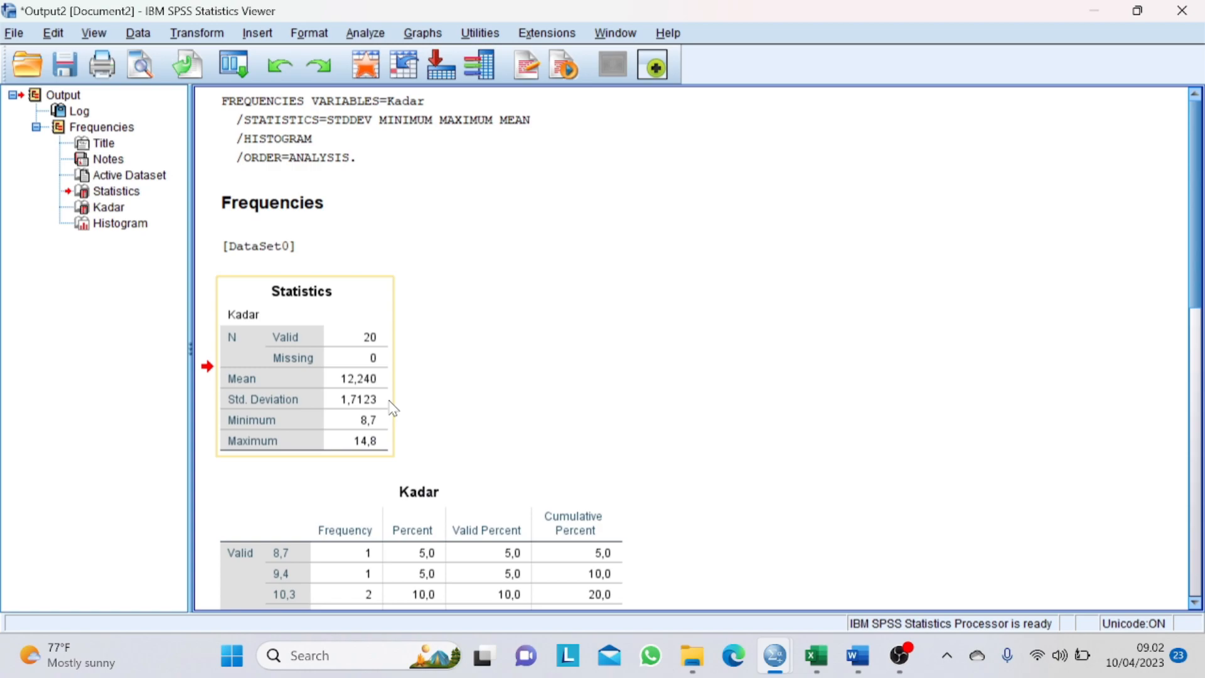
pyautogui.scroll(-3, 457, 412)
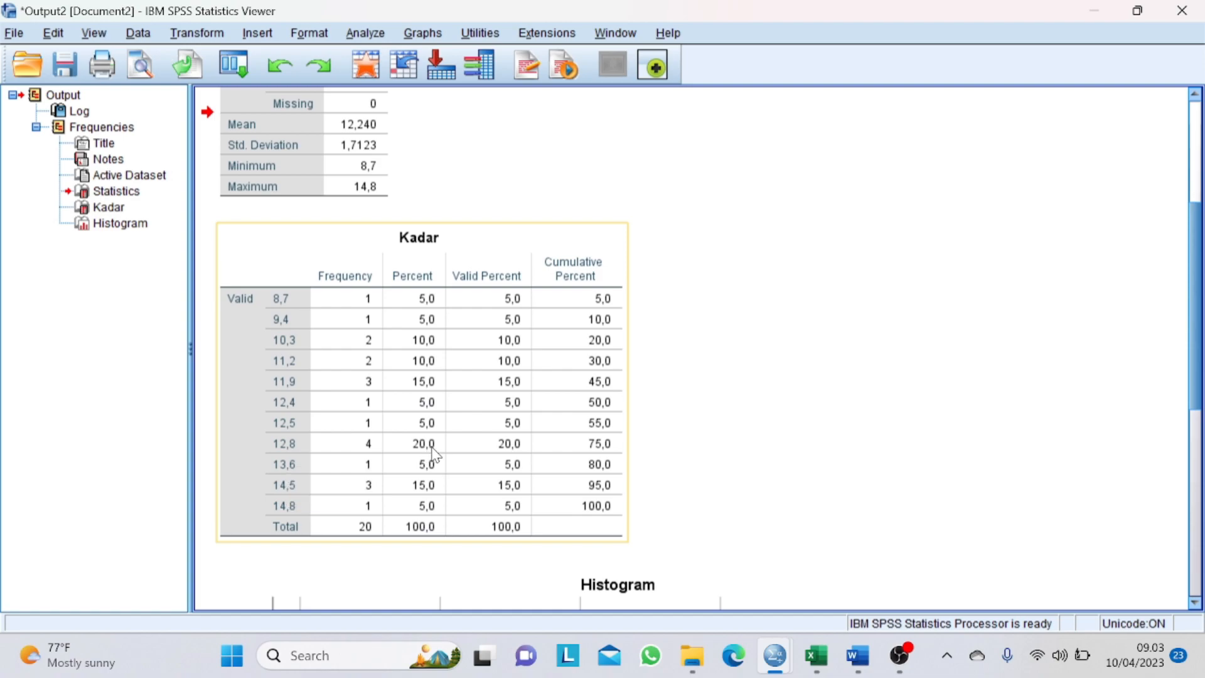
pyautogui.scroll(-5, 435, 453)
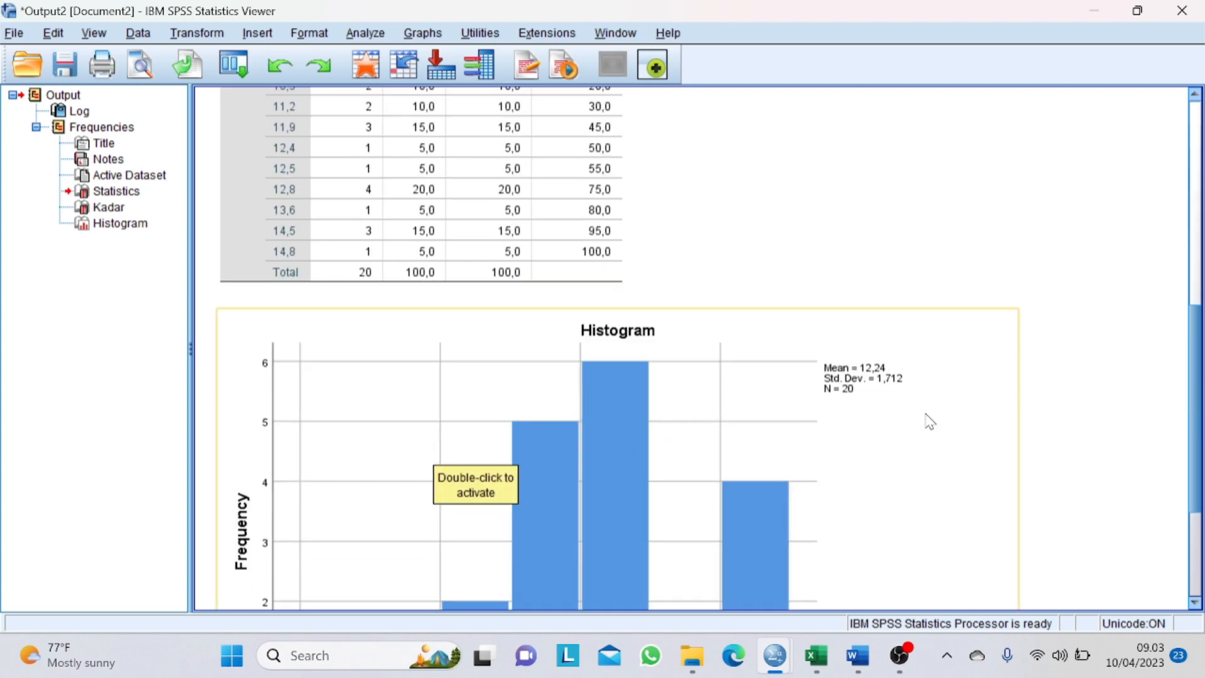
pyautogui.scroll(-3, 967, 419)
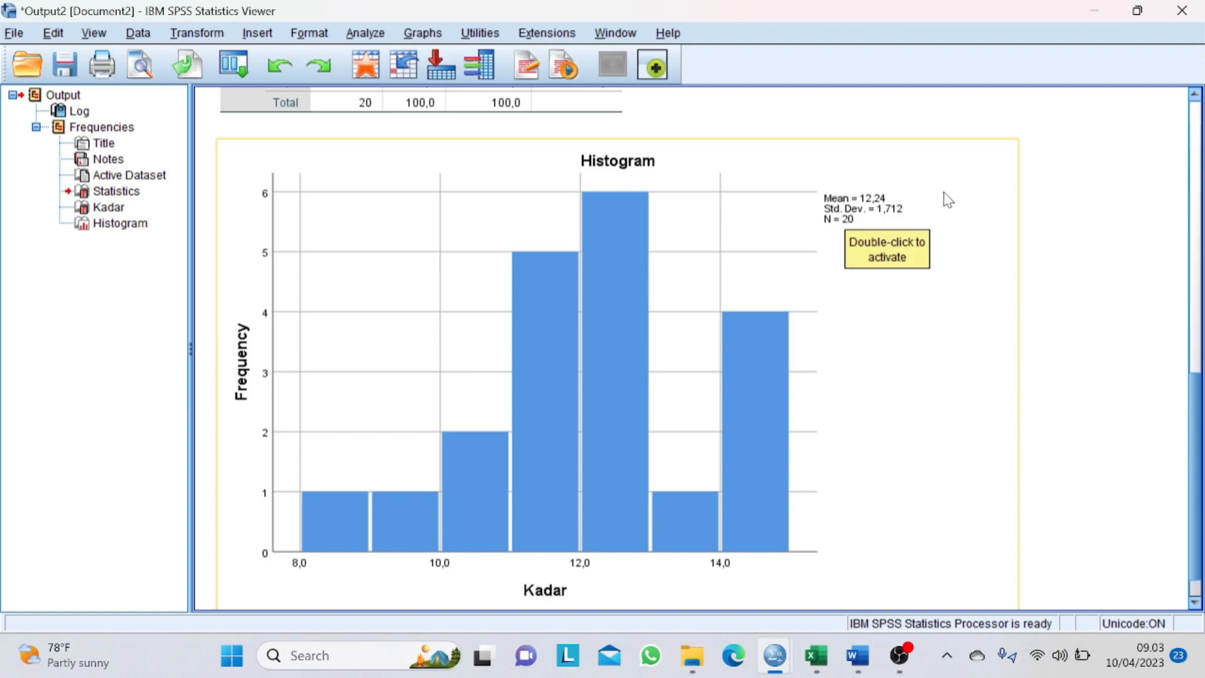
pyautogui.scroll(3, 935, 199)
pyautogui.scroll(8, 879, 214)
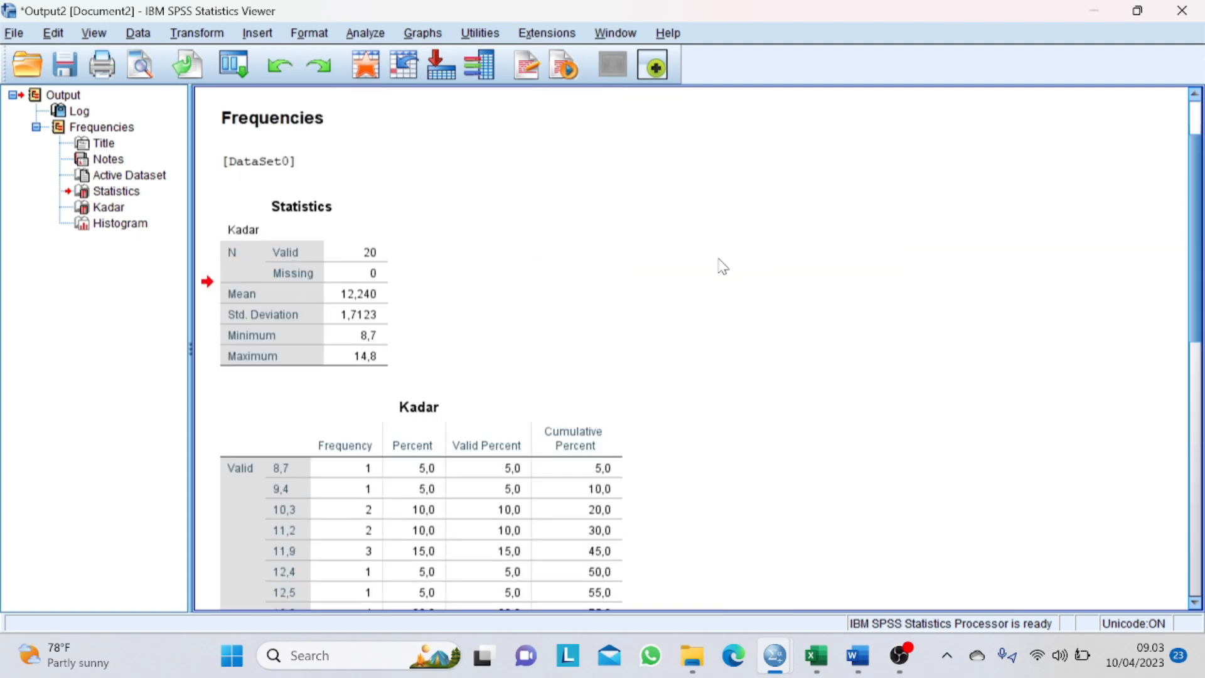
# Step: Copy the Statistics table from the output and paste it on a new line under "Jawab :" in the Word document
pyautogui.scroll(-10, 728, 345)
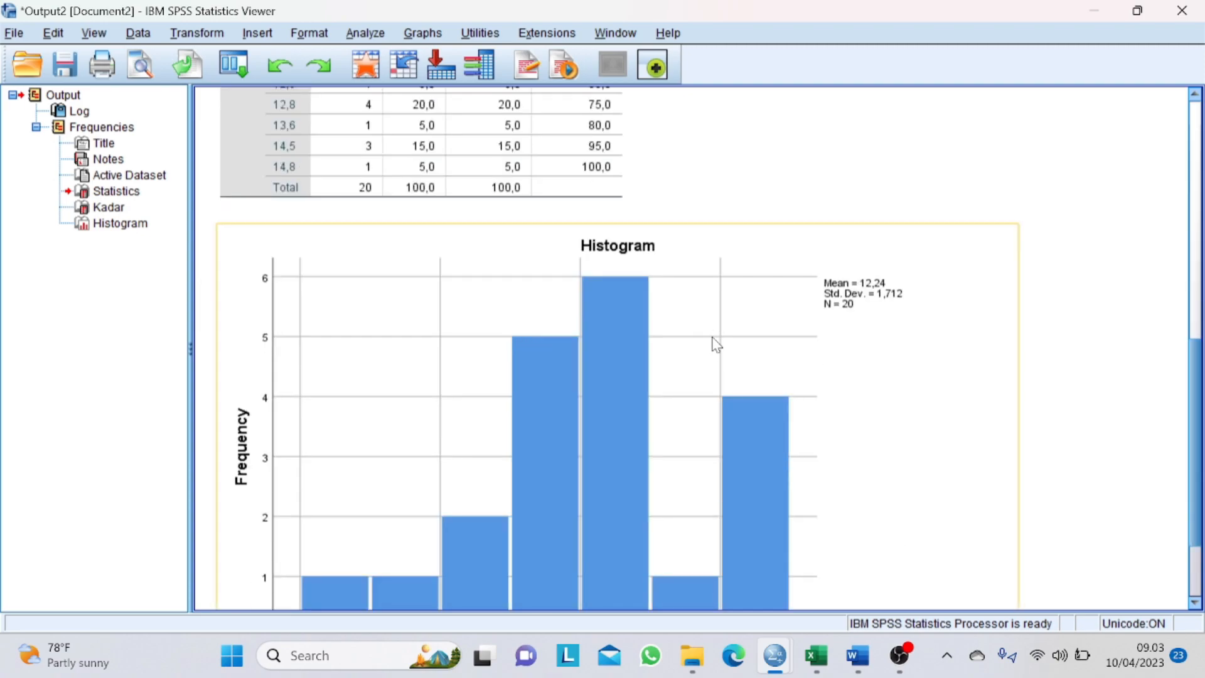
pyautogui.scroll(10, 693, 321)
pyautogui.click(348, 347)
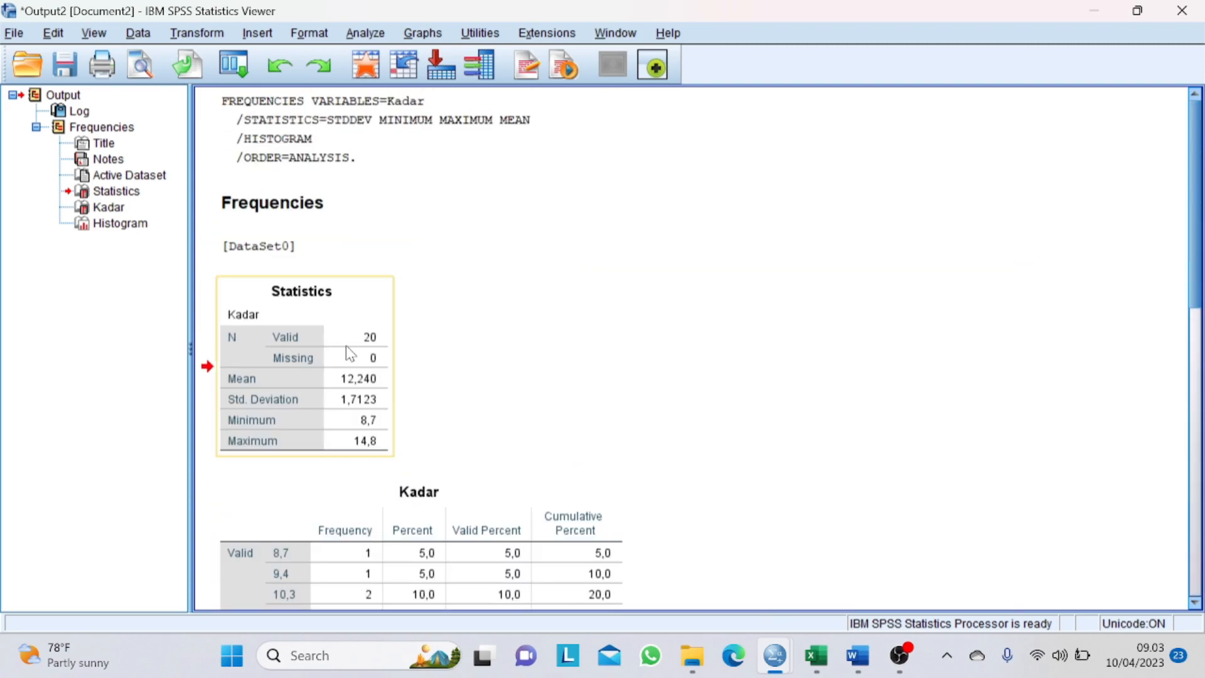
pyautogui.click(452, 407)
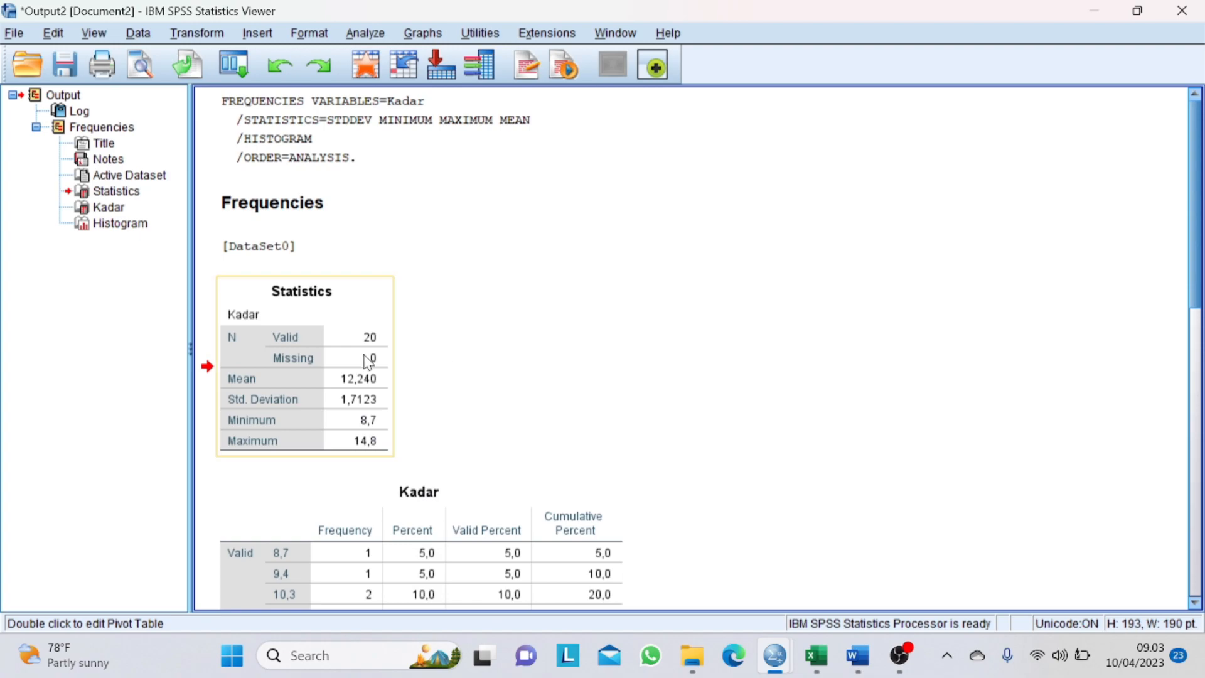
pyautogui.click(865, 658)
pyautogui.click(400, 434)
pyautogui.press('Return')
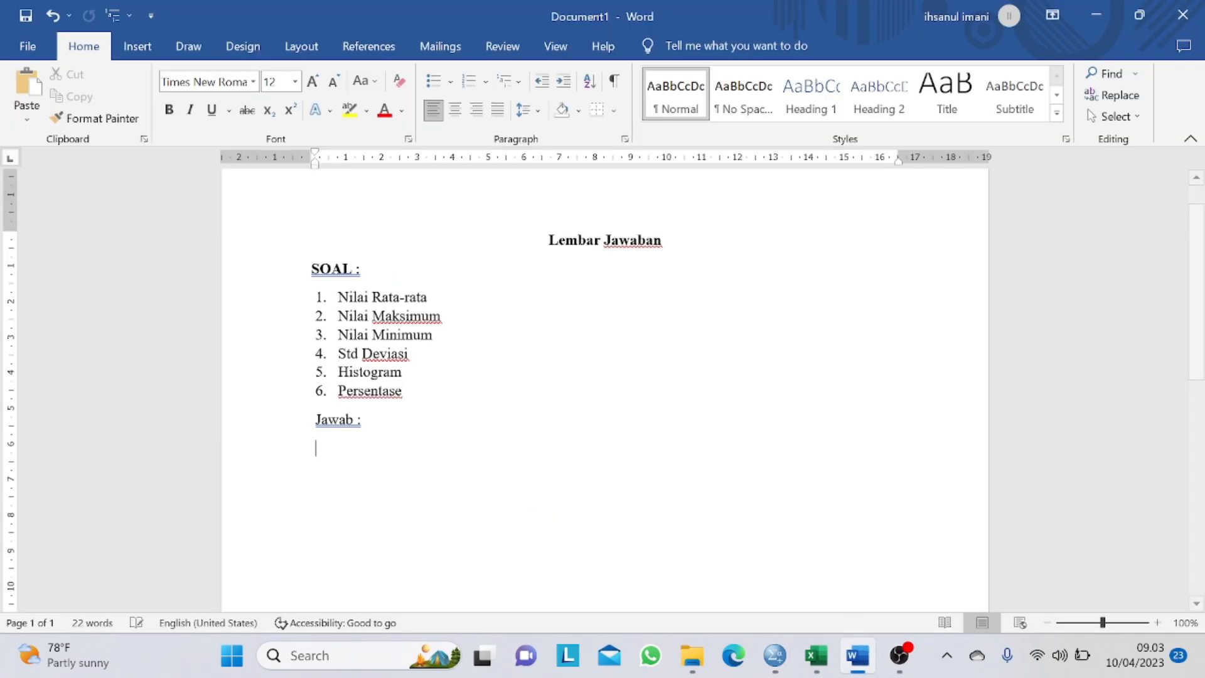
pyautogui.hotkey('ctrl', 'v')
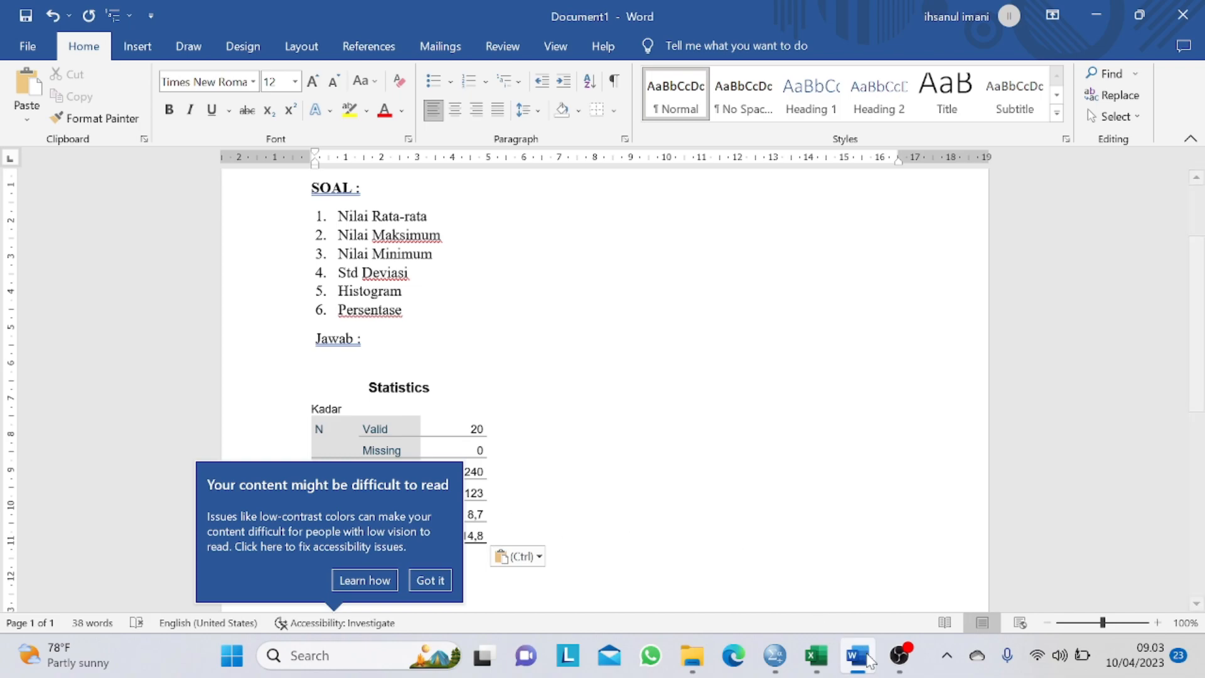
# Step: Copy the Kadar frequency table from the SPSS output and paste it below the Statistics table in Word
pyautogui.moveTo(789, 663)
pyautogui.click(860, 540)
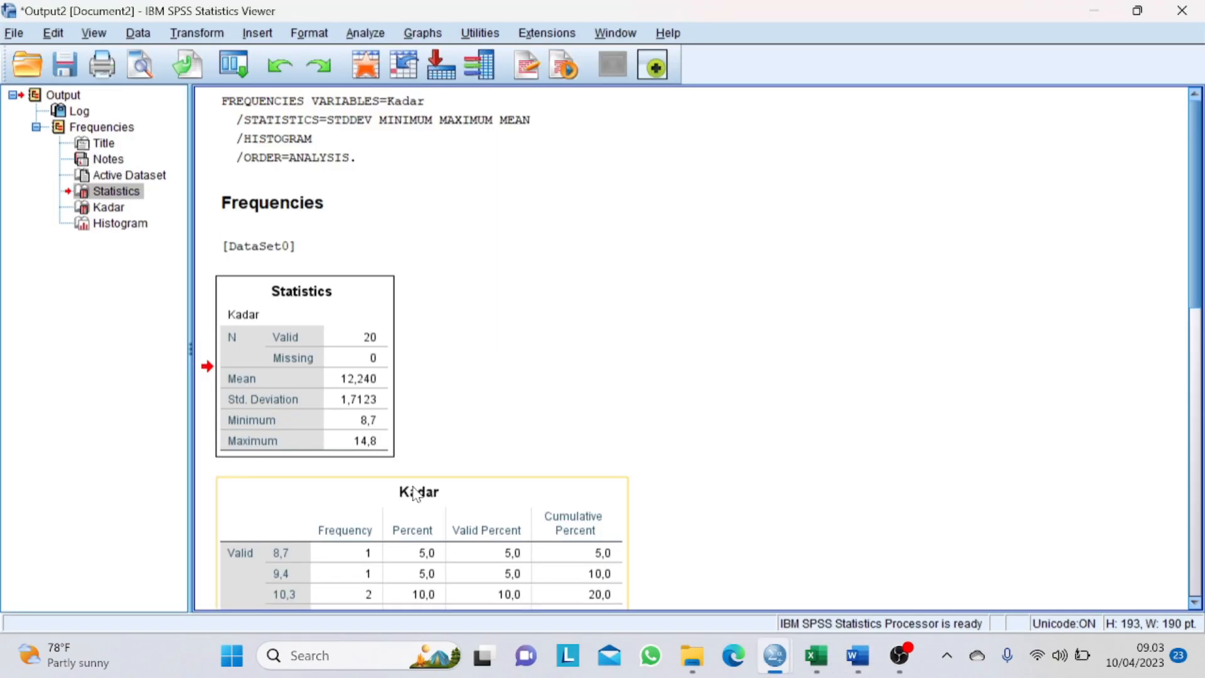
pyautogui.scroll(-5, 412, 506)
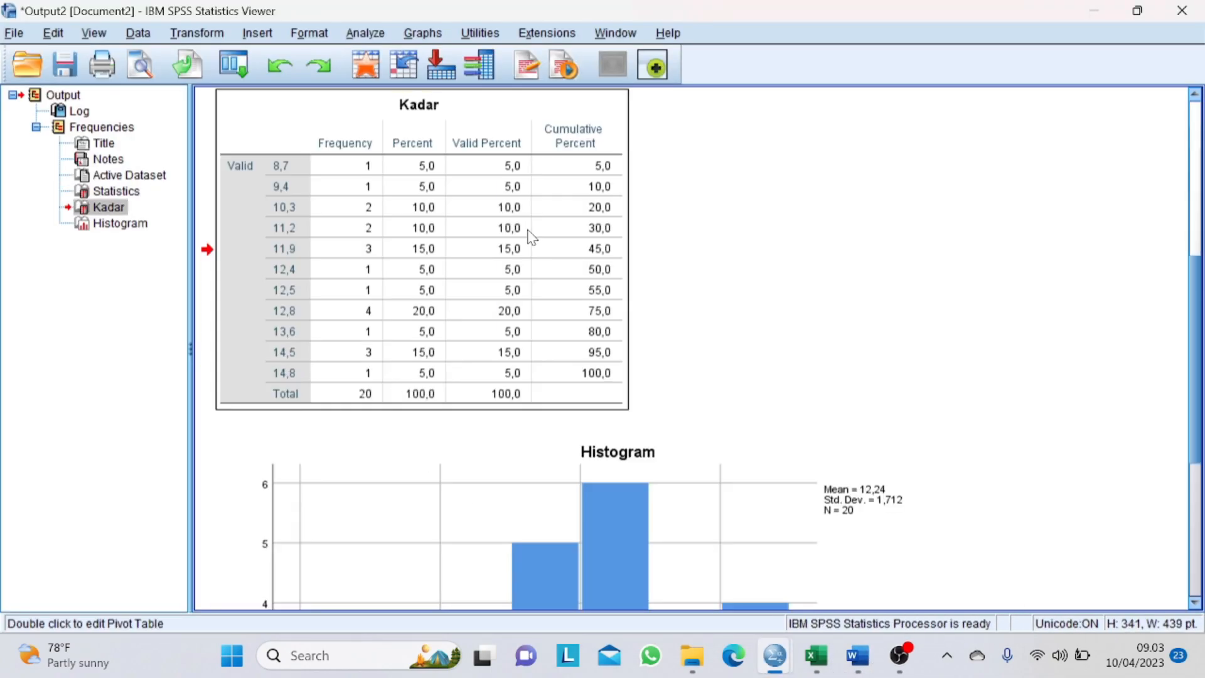
pyautogui.click(858, 655)
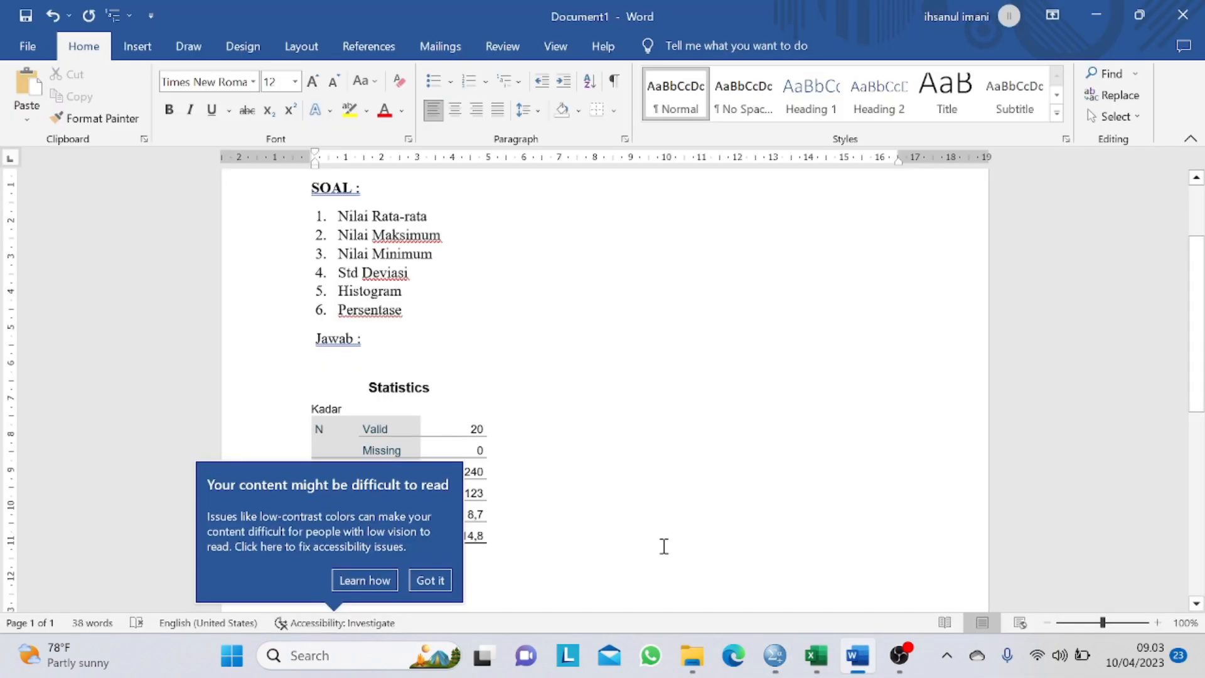
pyautogui.click(430, 579)
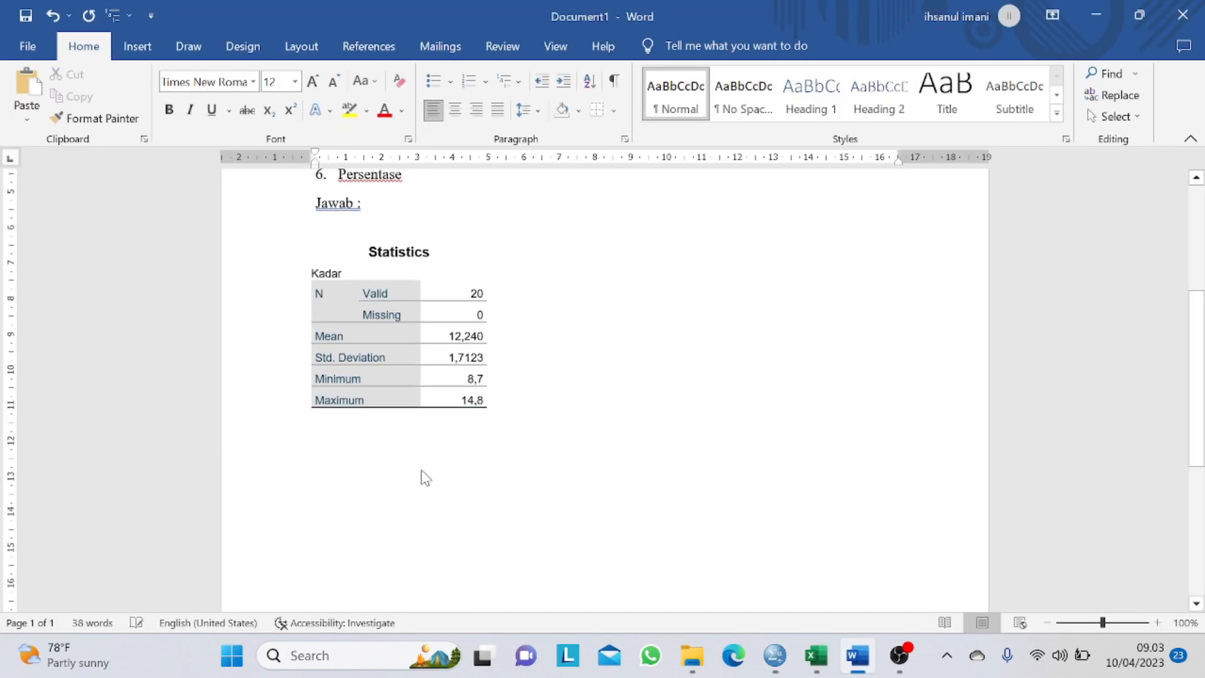
pyautogui.hotkey('ctrl', 'v')
# Step: Copy the histogram from the SPSS output and paste it below the Kadar frequency table in Word
pyautogui.moveTo(776, 658)
pyautogui.click(855, 556)
pyautogui.scroll(-6, 695, 517)
pyautogui.click(617, 470)
pyautogui.hotkey('ctrl', 'c')
pyautogui.click(858, 655)
pyautogui.scroll(-2, 622, 520)
pyautogui.hotkey('ctrl', 'v')
# Step: Review the answer sheet, comparing the SOAL question list with the pasted Statistics table, Kadar table and histogram
pyautogui.scroll(10, 656, 479)
pyautogui.scroll(10, 634, 434)
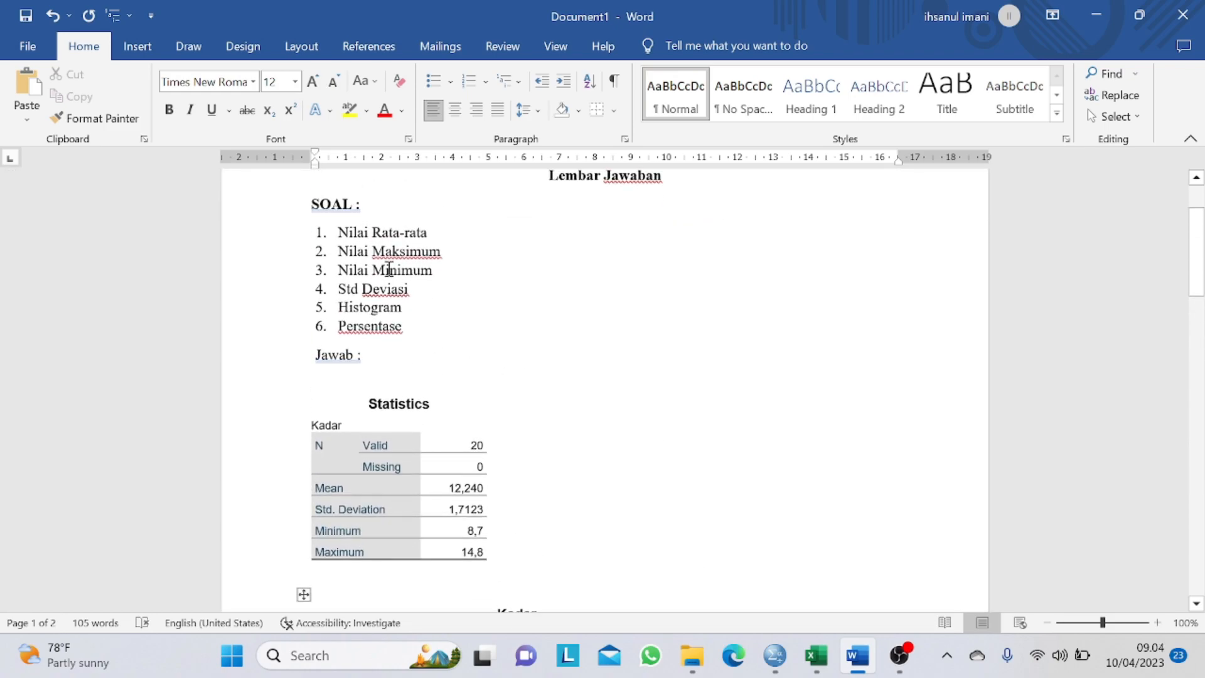
pyautogui.scroll(-1, 384, 430)
pyautogui.scroll(1, 434, 444)
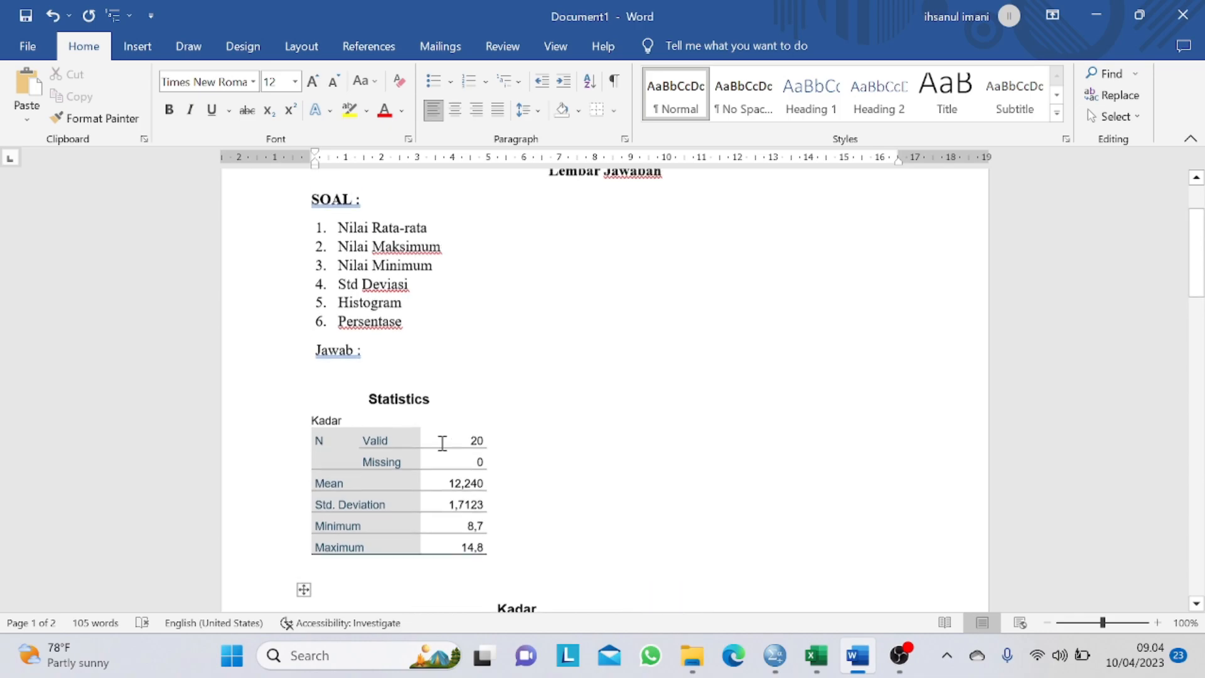
pyautogui.scroll(-1, 419, 370)
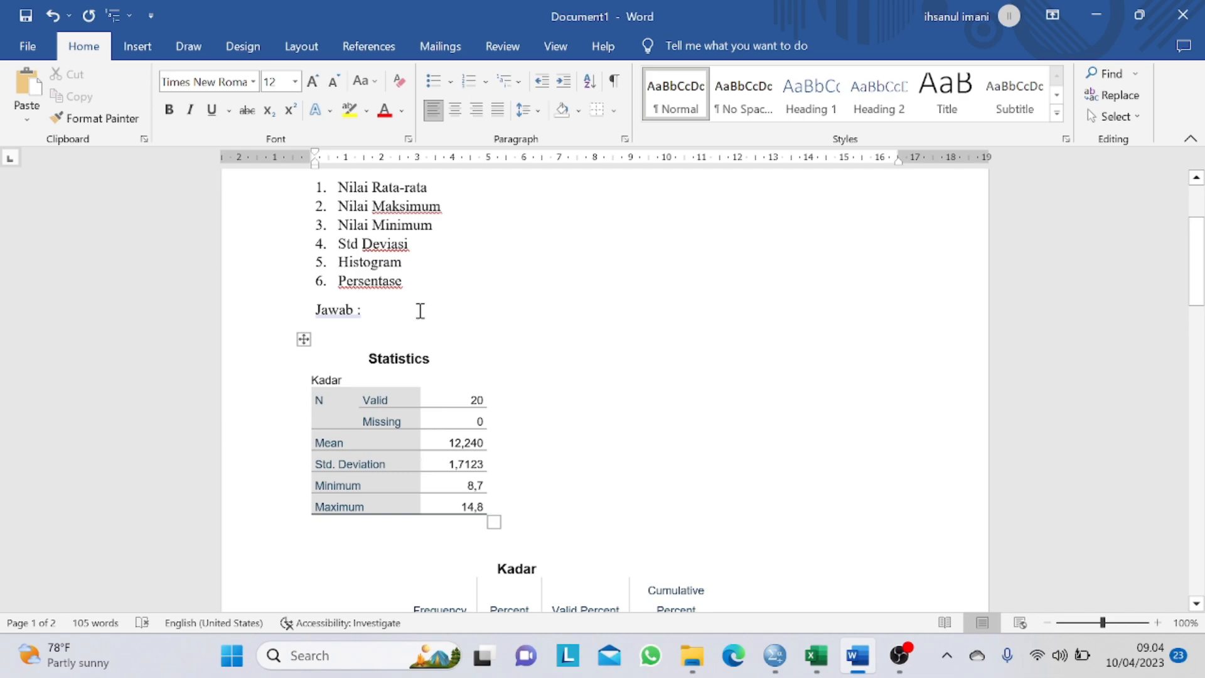
pyautogui.scroll(-13, 447, 380)
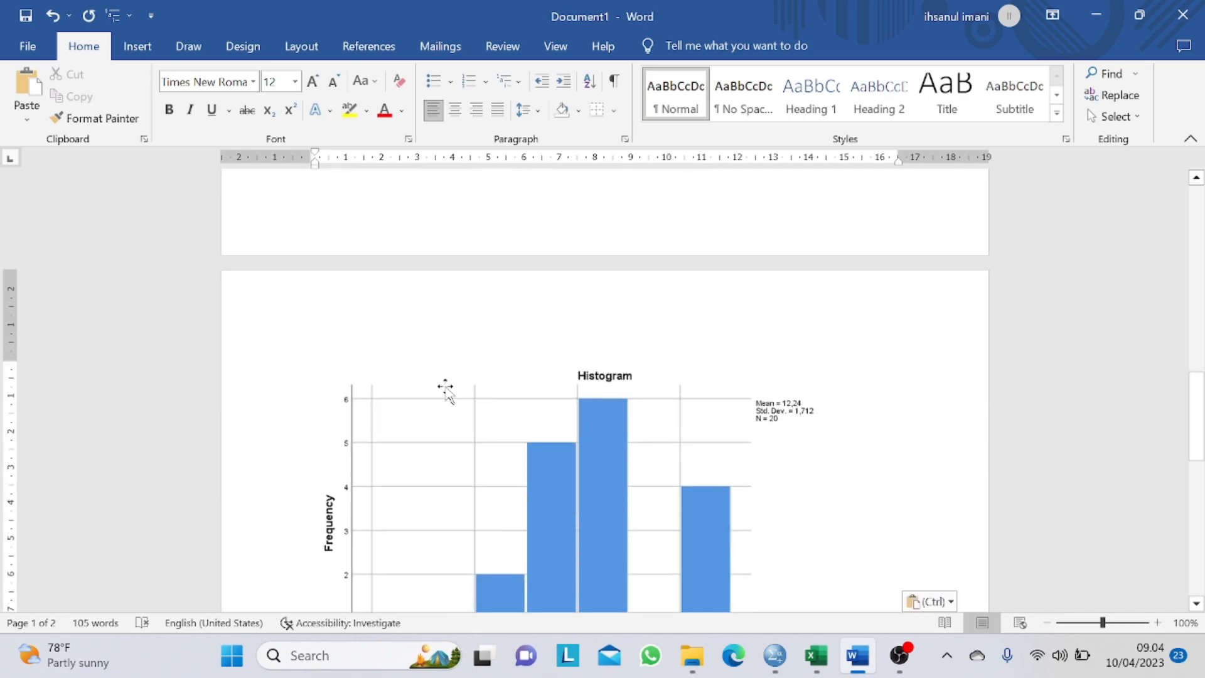
pyautogui.scroll(5, 447, 383)
pyautogui.scroll(6, 447, 384)
# Step: Switch to the SPSS Data Editor and open the Frequencies analysis with both Kadar and Jenis_kelamin as variables
pyautogui.hotkey('alt', 'Tab')
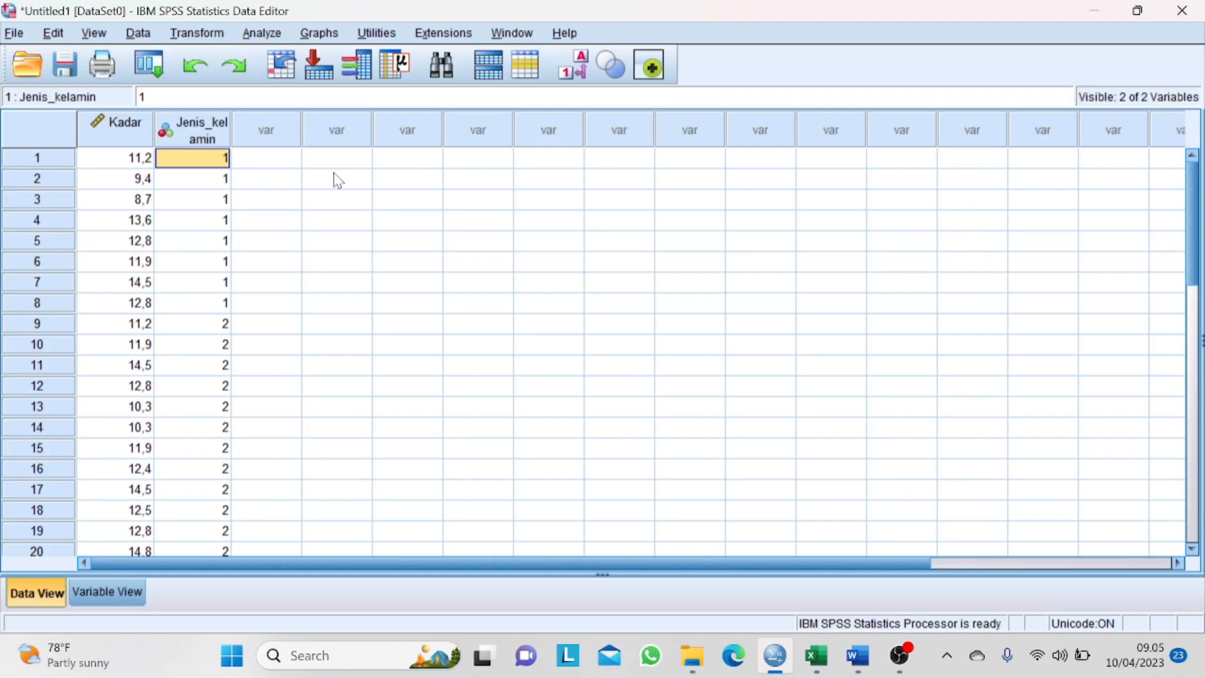
pyautogui.click(287, 163)
pyautogui.click(206, 161)
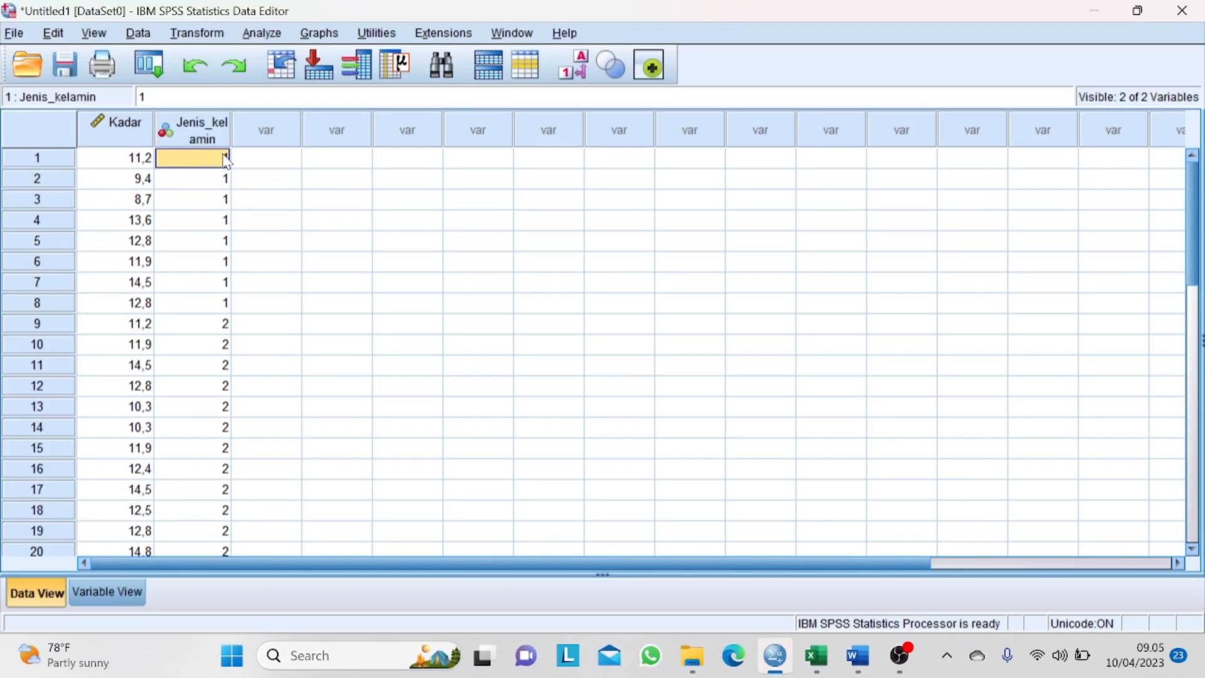
pyautogui.click(284, 167)
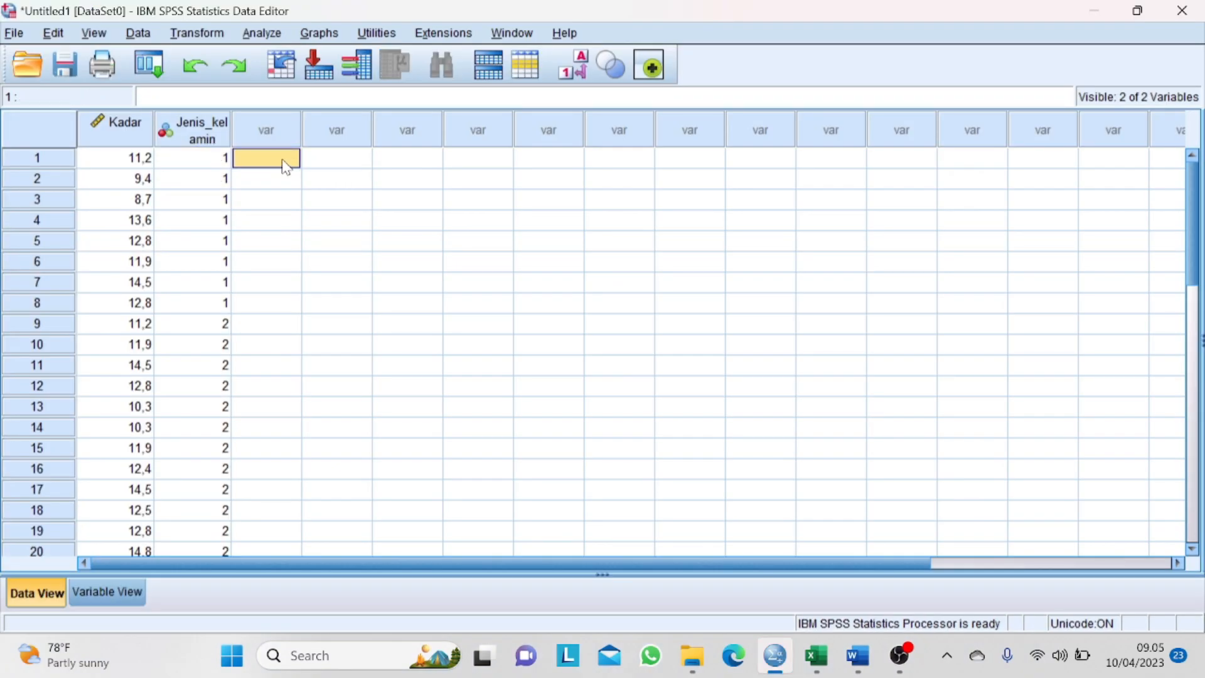
pyautogui.click(261, 33)
pyautogui.moveTo(309, 81)
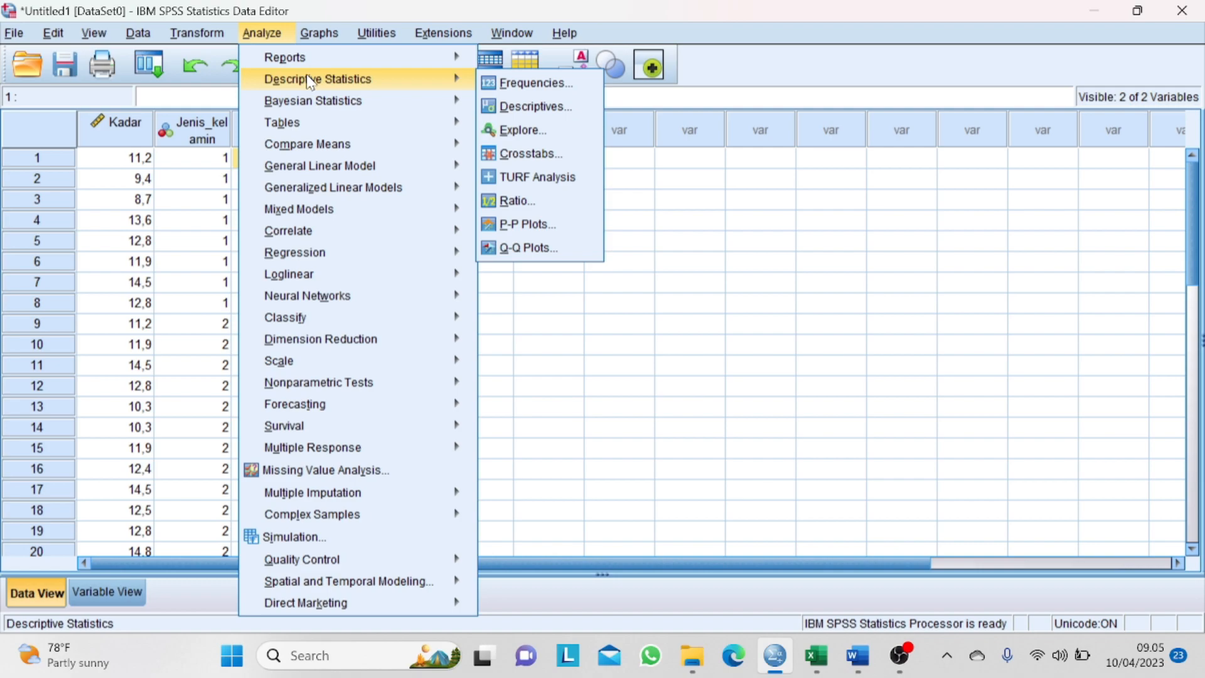
pyautogui.click(496, 82)
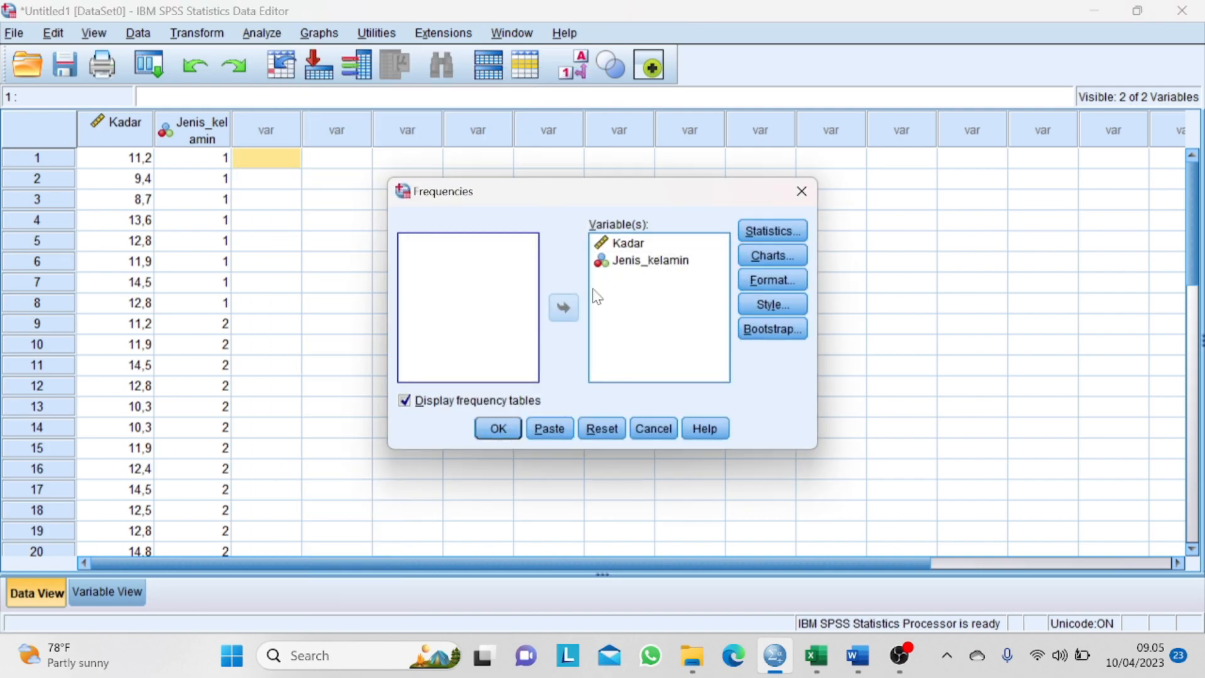
pyautogui.click(614, 264)
pyautogui.click(568, 308)
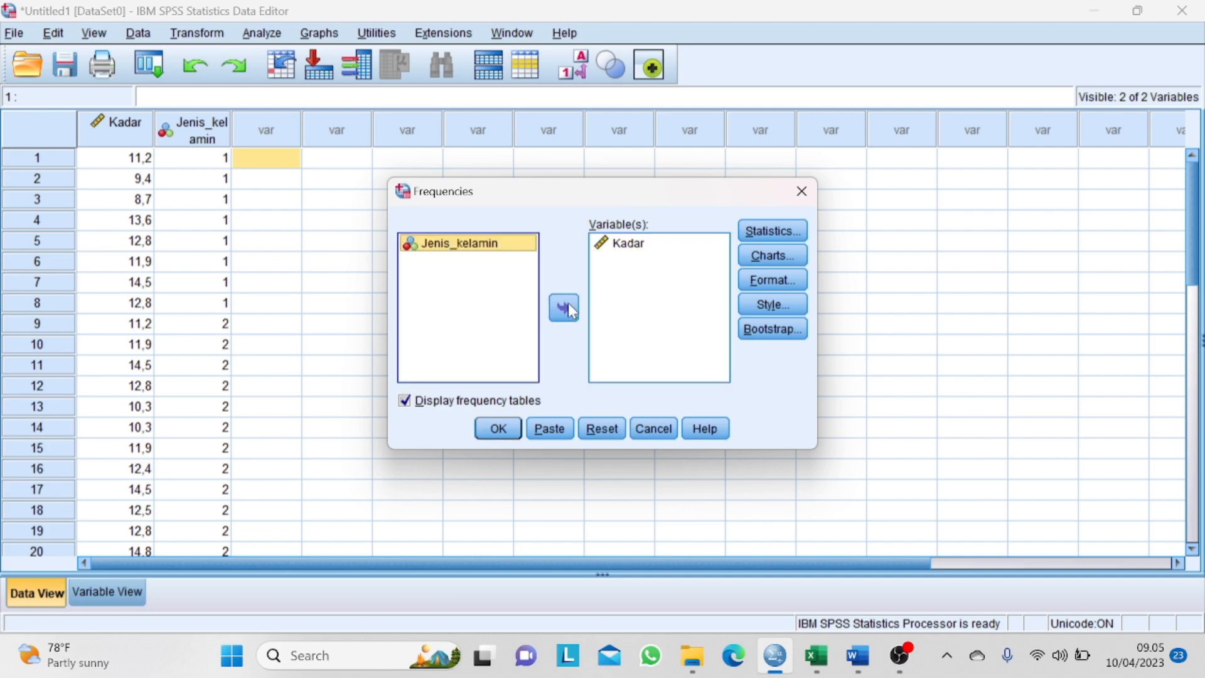
pyautogui.click(568, 307)
# Step: Keep the mean, standard deviation, minimum, maximum and histogram without normal curve, and run the Frequencies analysis for both variables
pyautogui.click(768, 234)
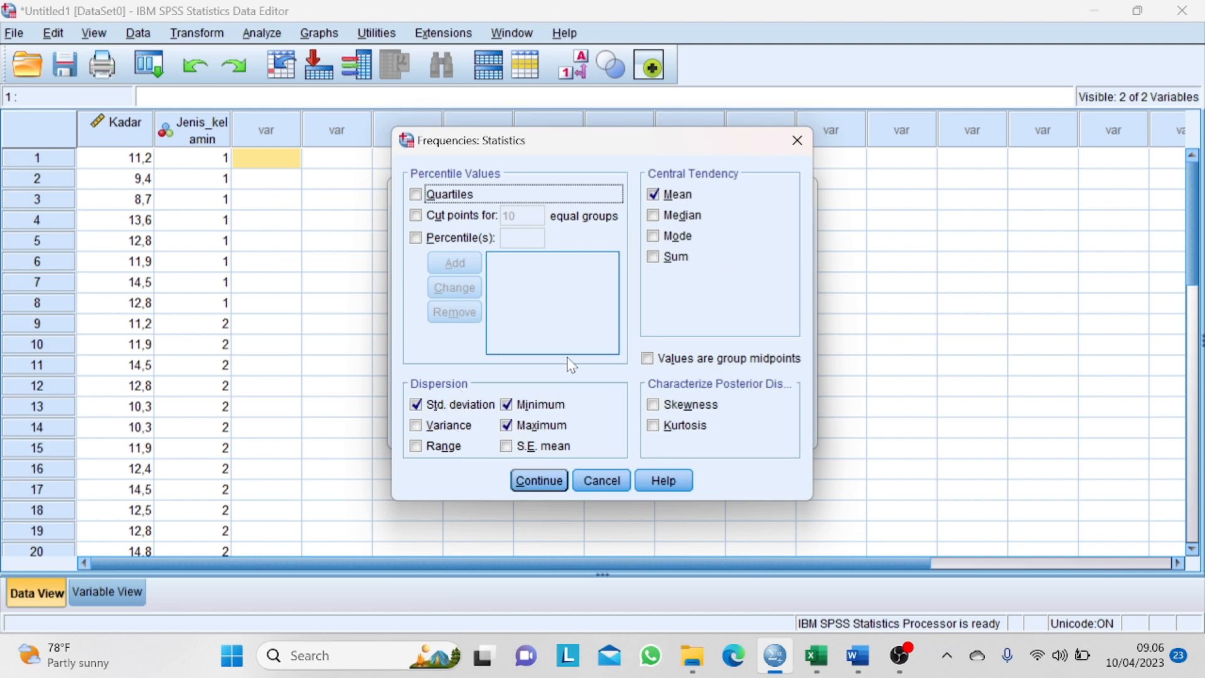
pyautogui.click(534, 486)
pyautogui.click(767, 262)
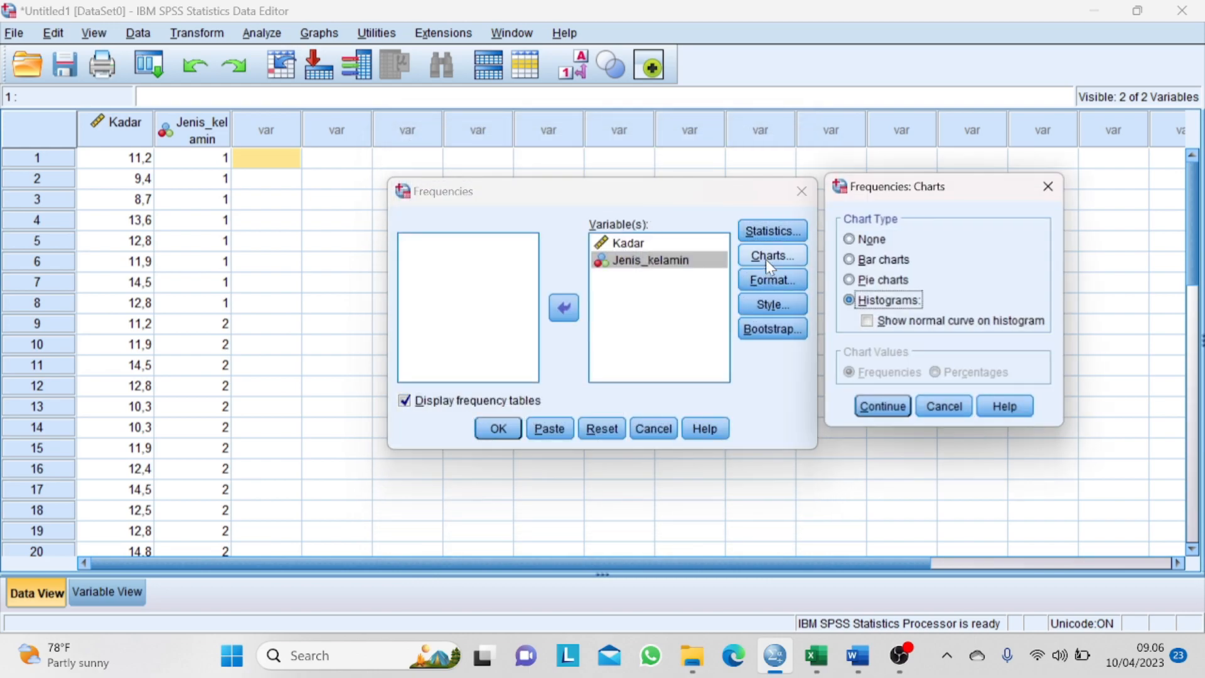
pyautogui.click(905, 417)
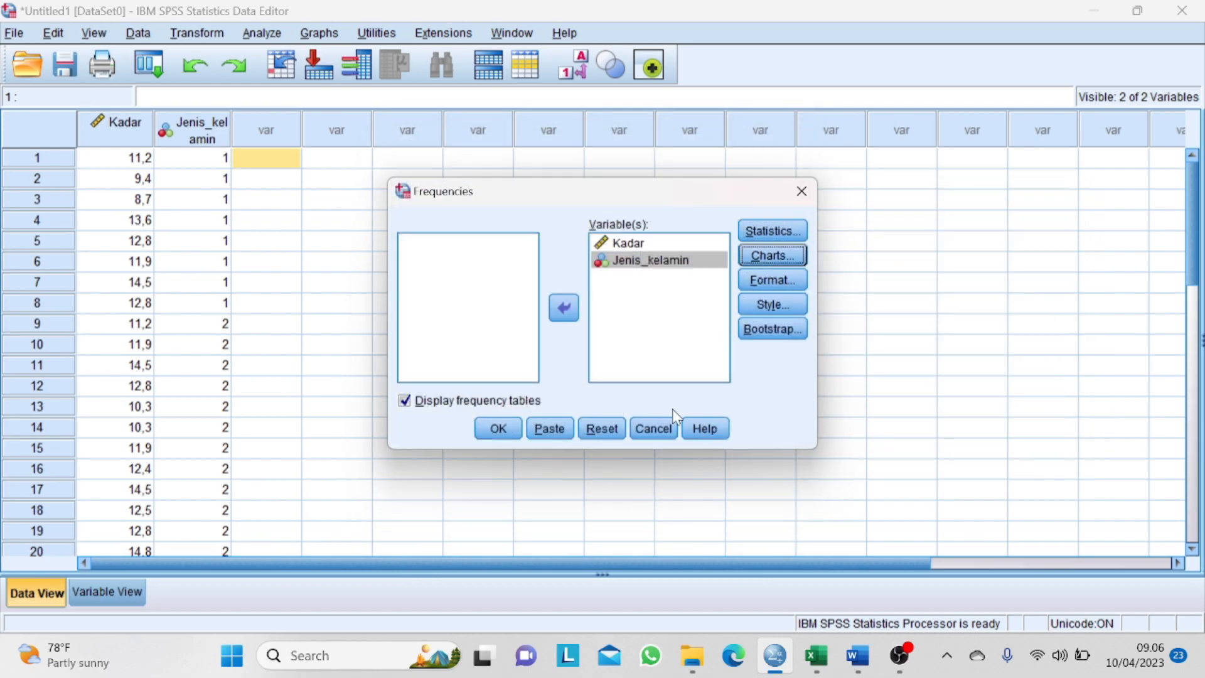
pyautogui.click(499, 429)
# Step: Examine the Statistics table, the Kadar and Jenis_kelamin frequency tables and both histograms in the new output
pyautogui.click(352, 270)
pyautogui.click(612, 248)
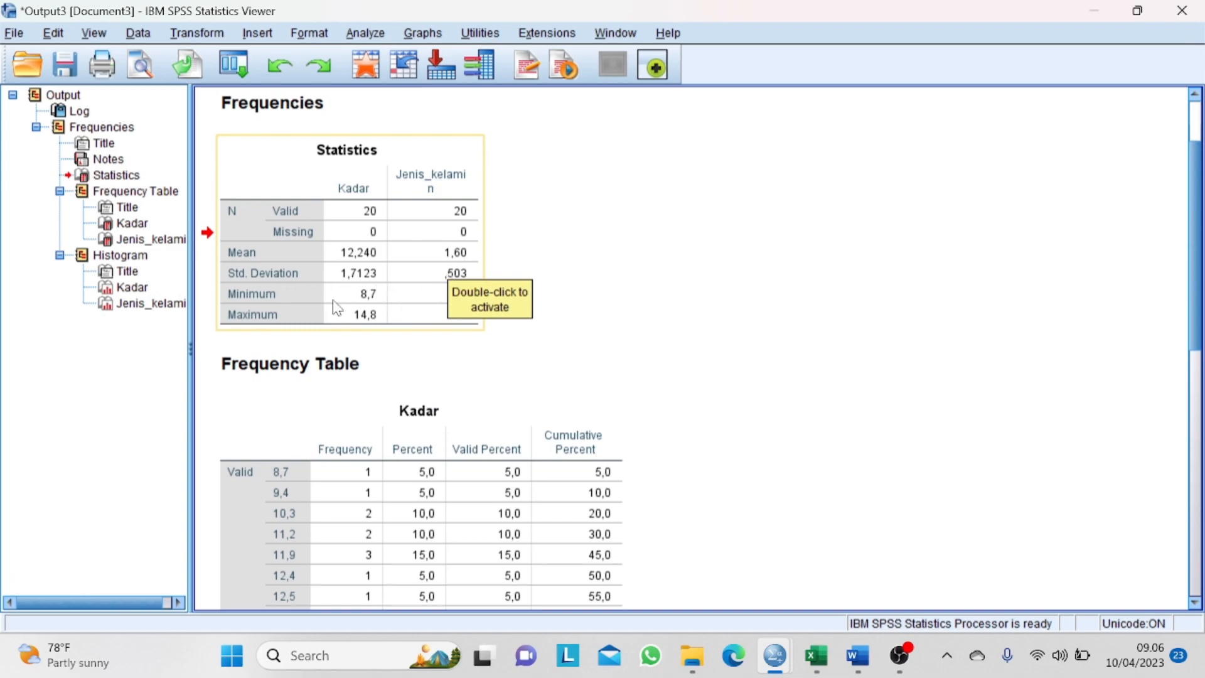
pyautogui.scroll(-5, 452, 332)
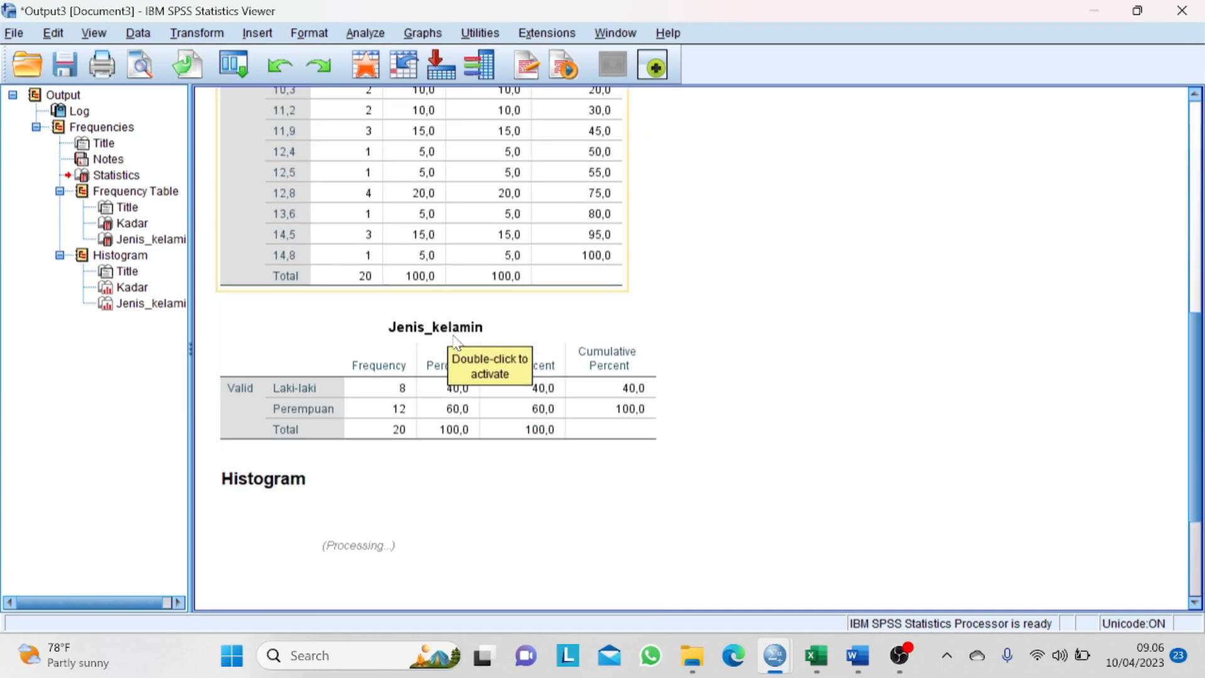
pyautogui.click(322, 392)
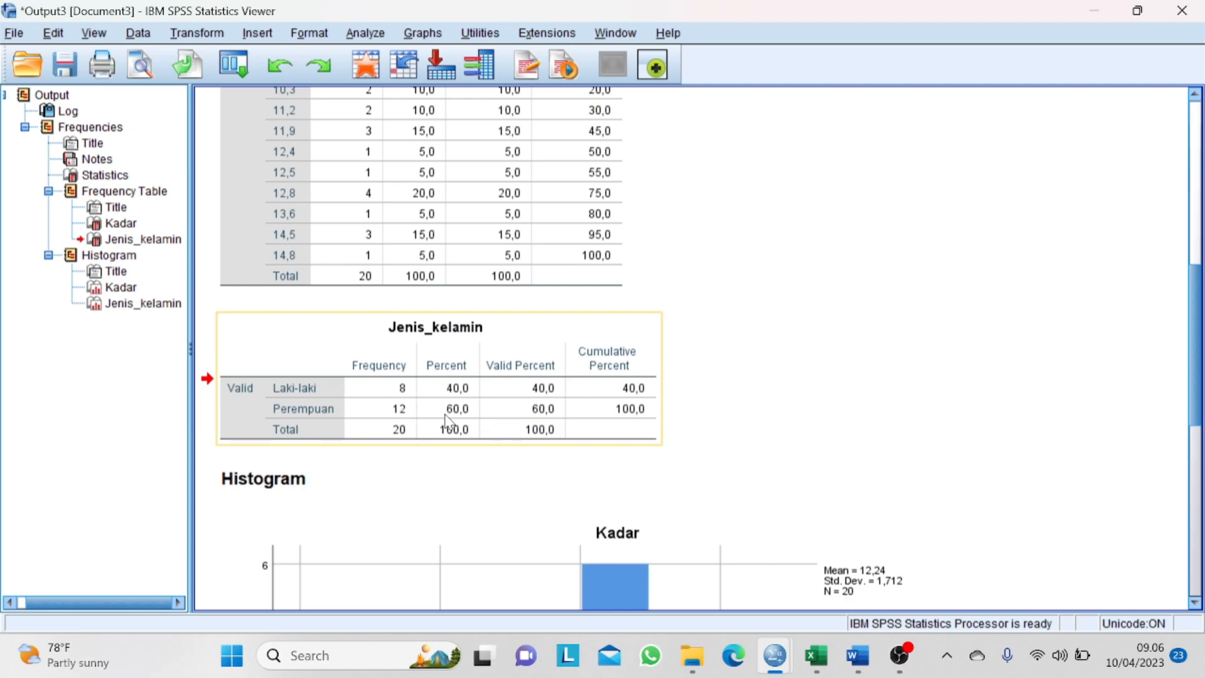
pyautogui.scroll(-5, 489, 427)
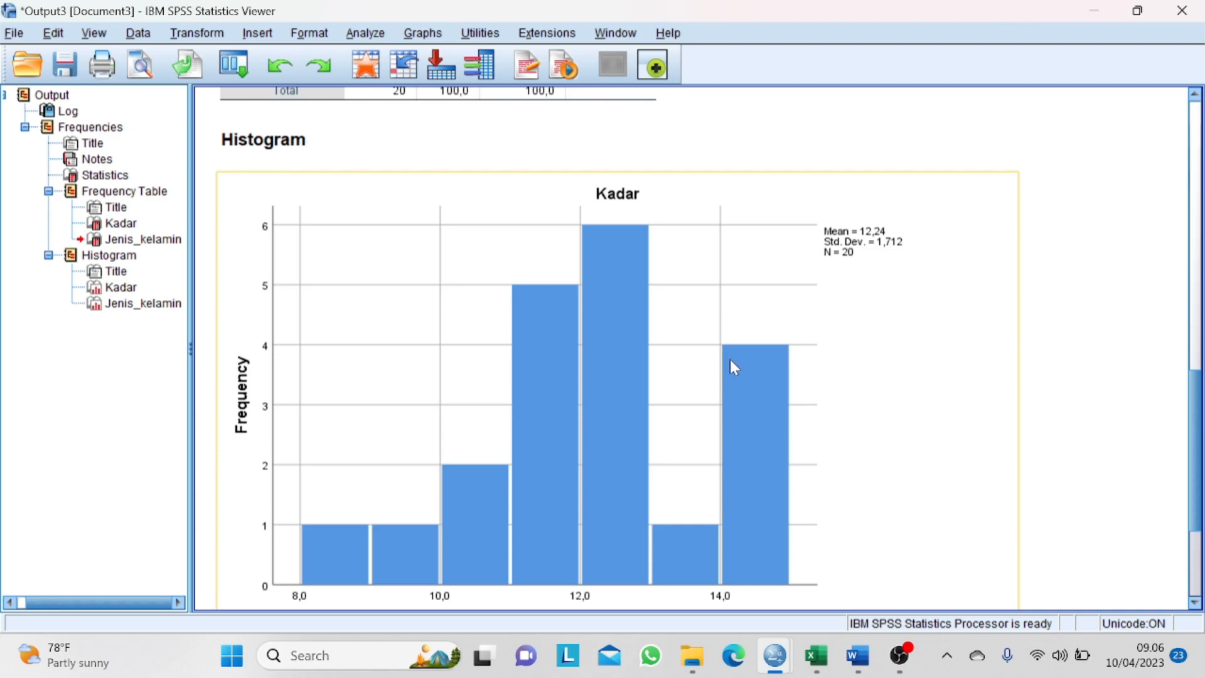
pyautogui.scroll(-2, 735, 367)
pyautogui.scroll(-5, 917, 353)
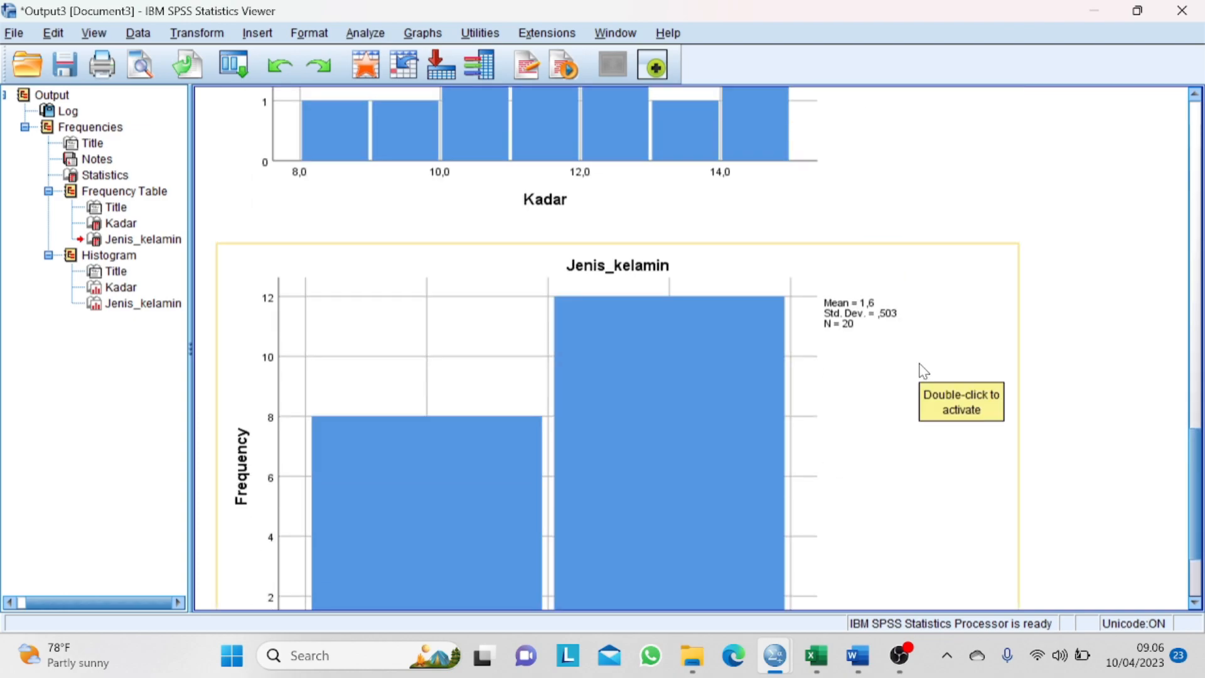
pyautogui.scroll(-3, 923, 370)
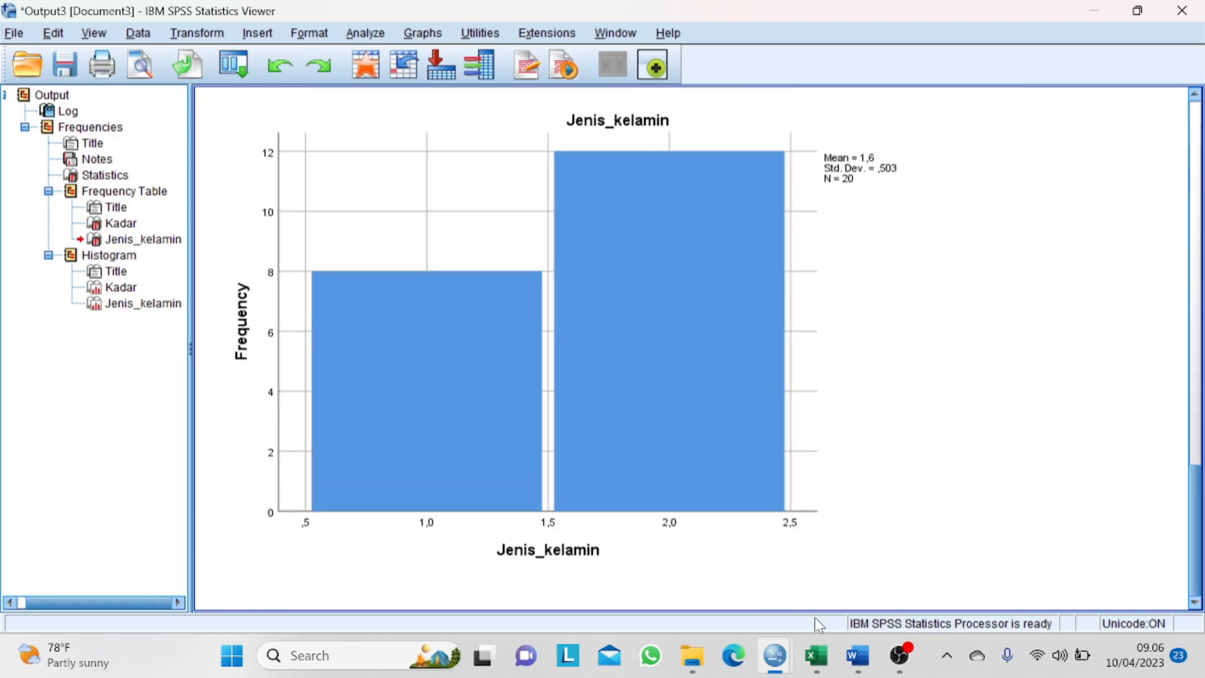